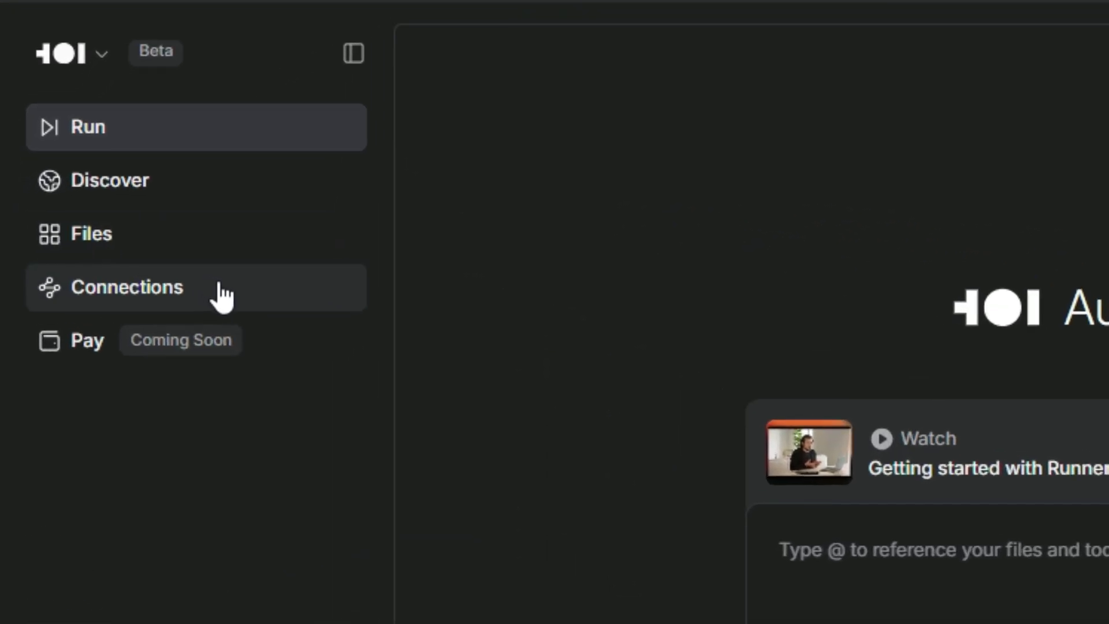
click(246, 300)
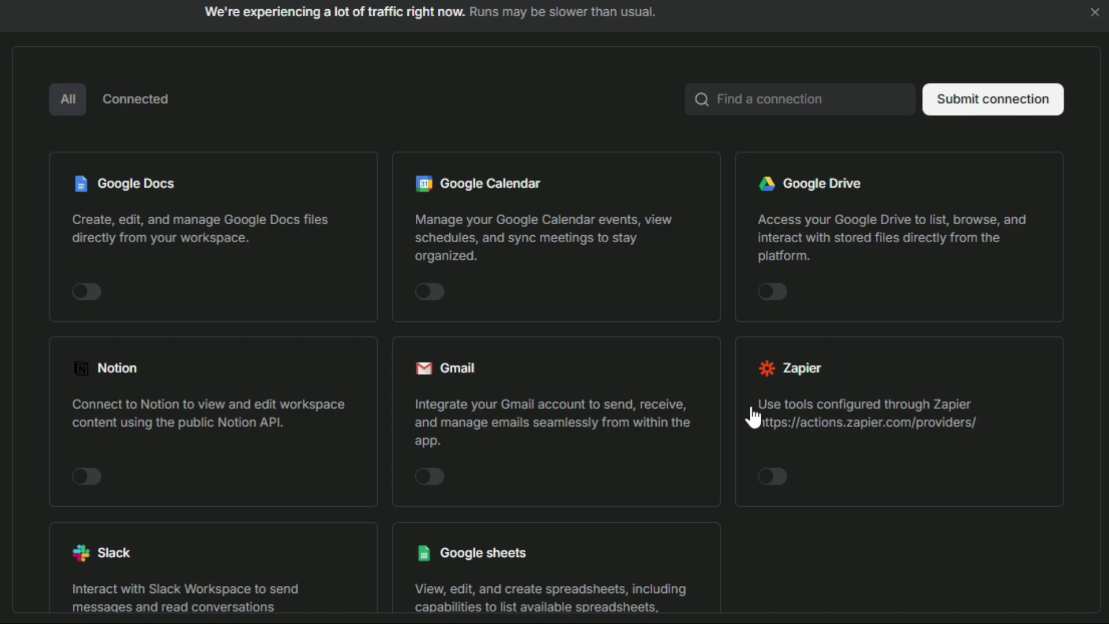
scroll(267, 407, down, 2)
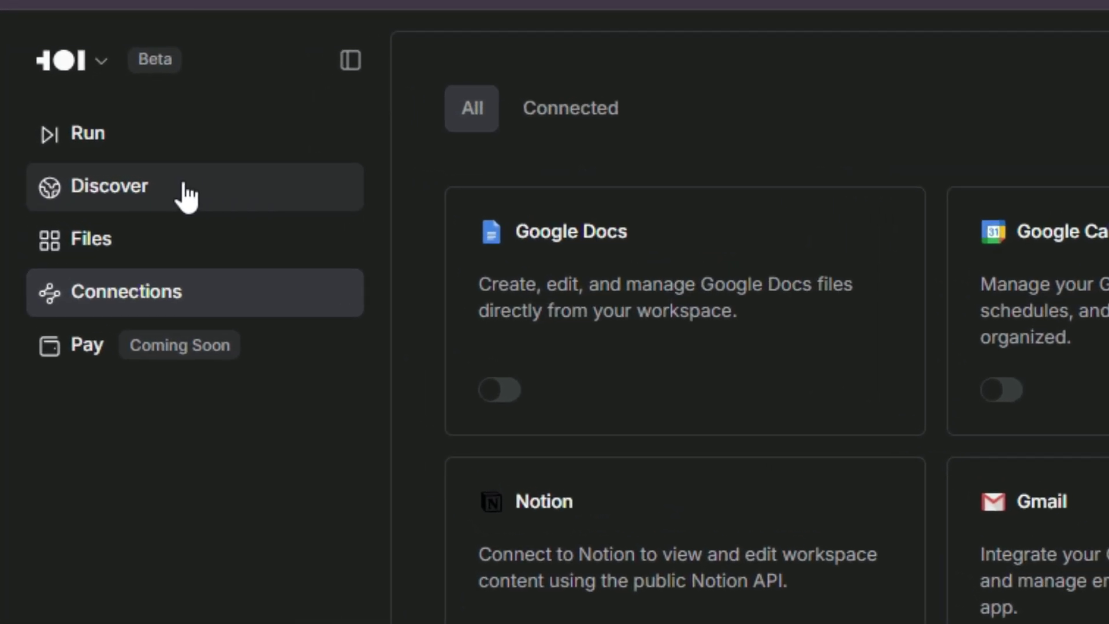
Step: Open Runner H's Discover gallery and browse the Featured automation cards, such as 'Curate Top 10 Paris Marketing Jobs'
click(191, 193)
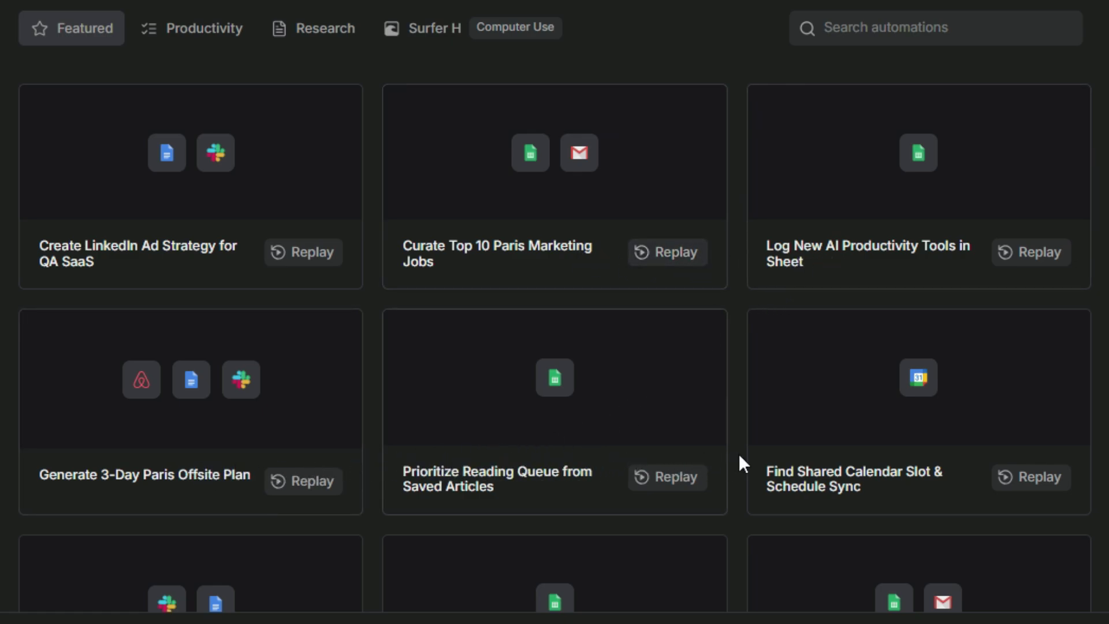
scroll(845, 451, down, 2)
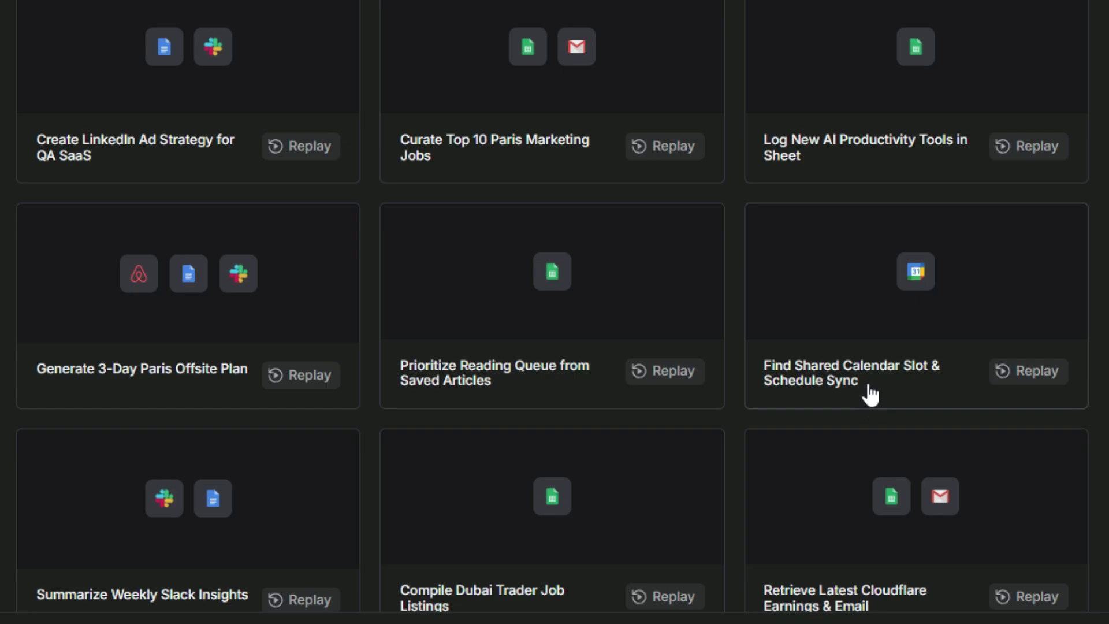
scroll(871, 396, down, 6)
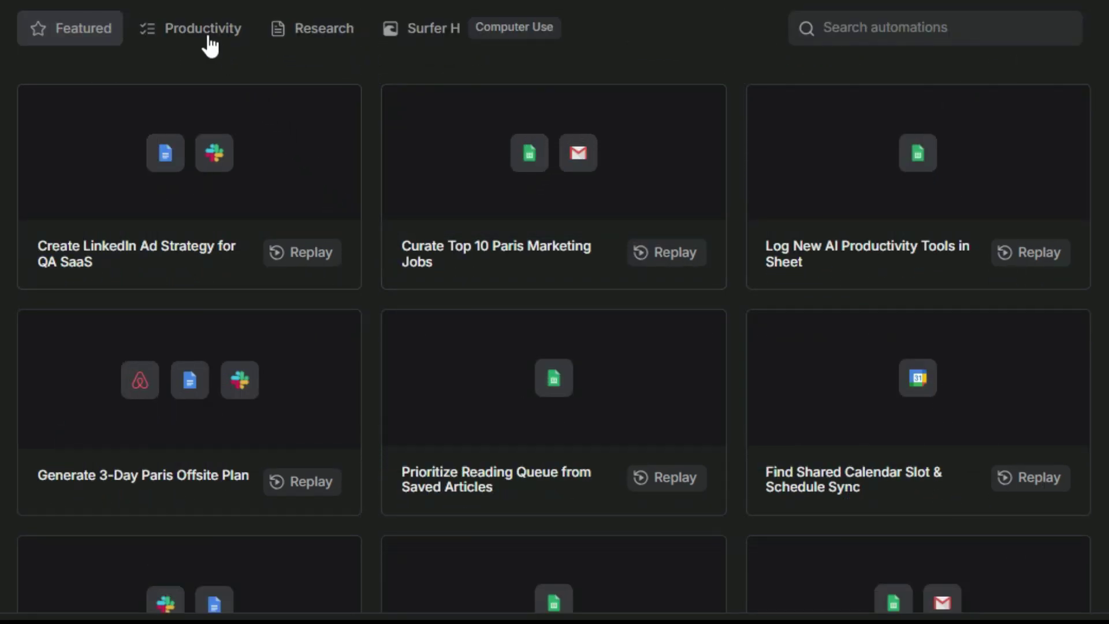
Step: Filter the automation gallery to the Productivity category and browse its cards
click(210, 46)
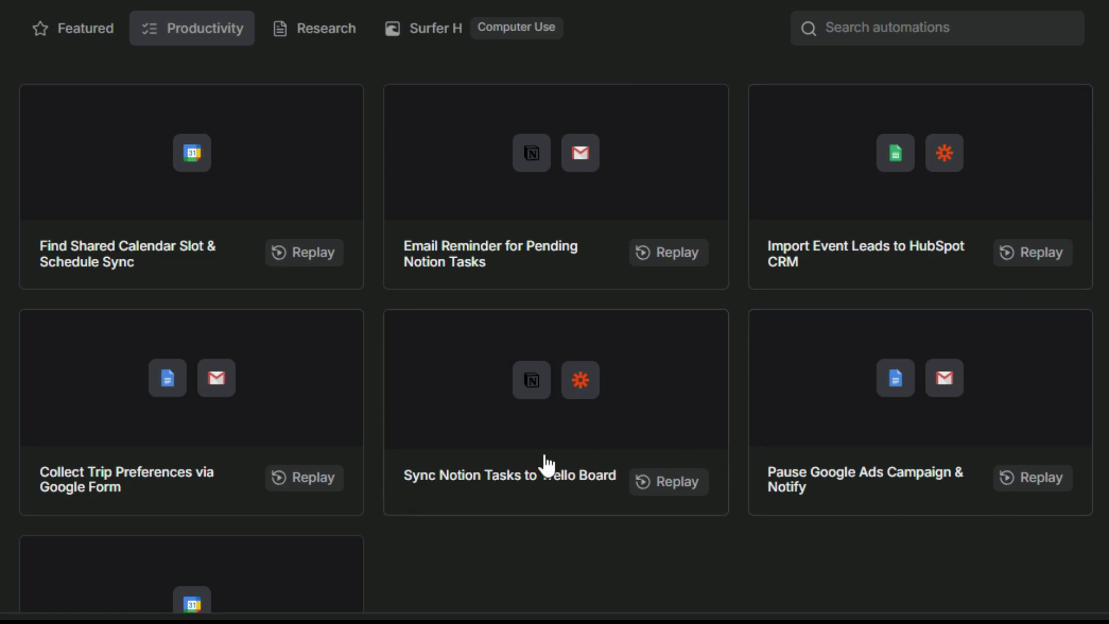
scroll(293, 522, down, 3)
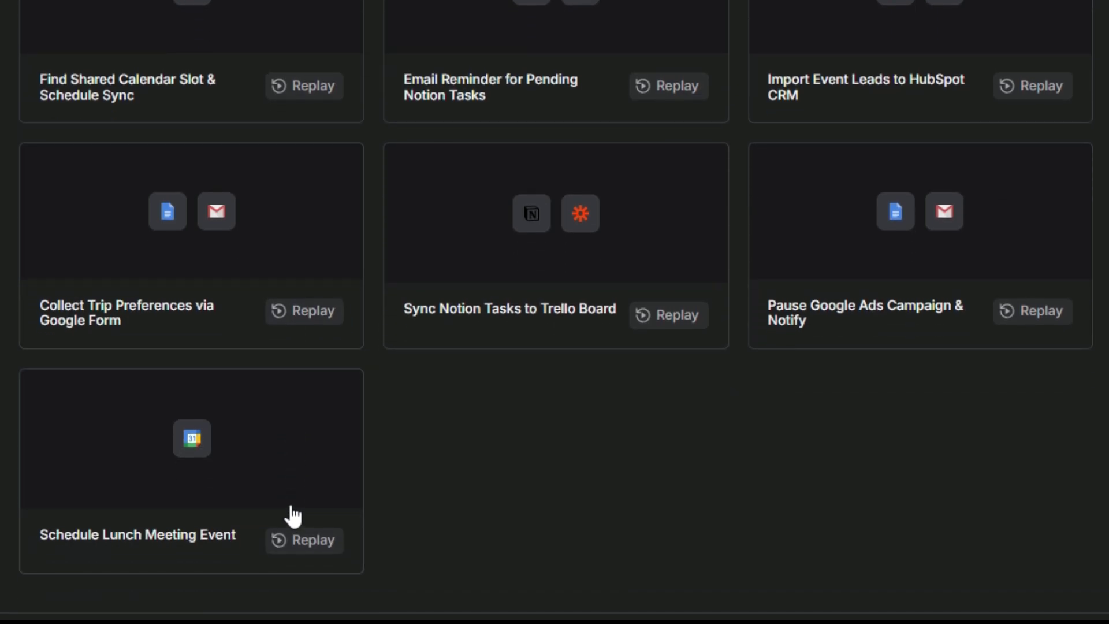
scroll(309, 424, up, 3)
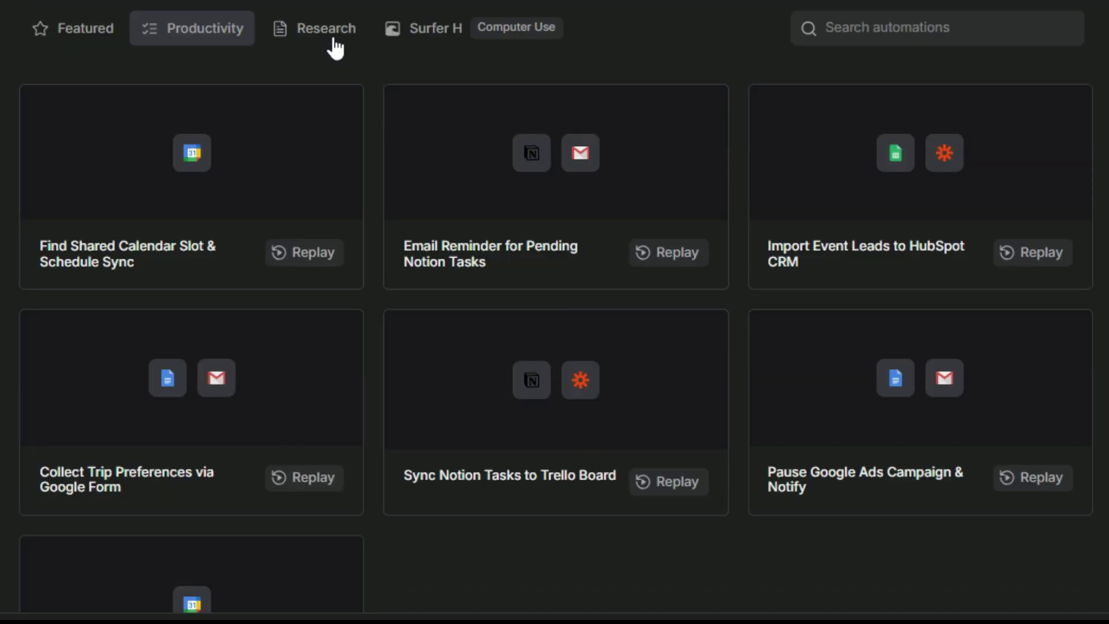
Step: Switch the gallery to the Research category and look through its automation cards
click(334, 45)
scroll(334, 69, up, 1)
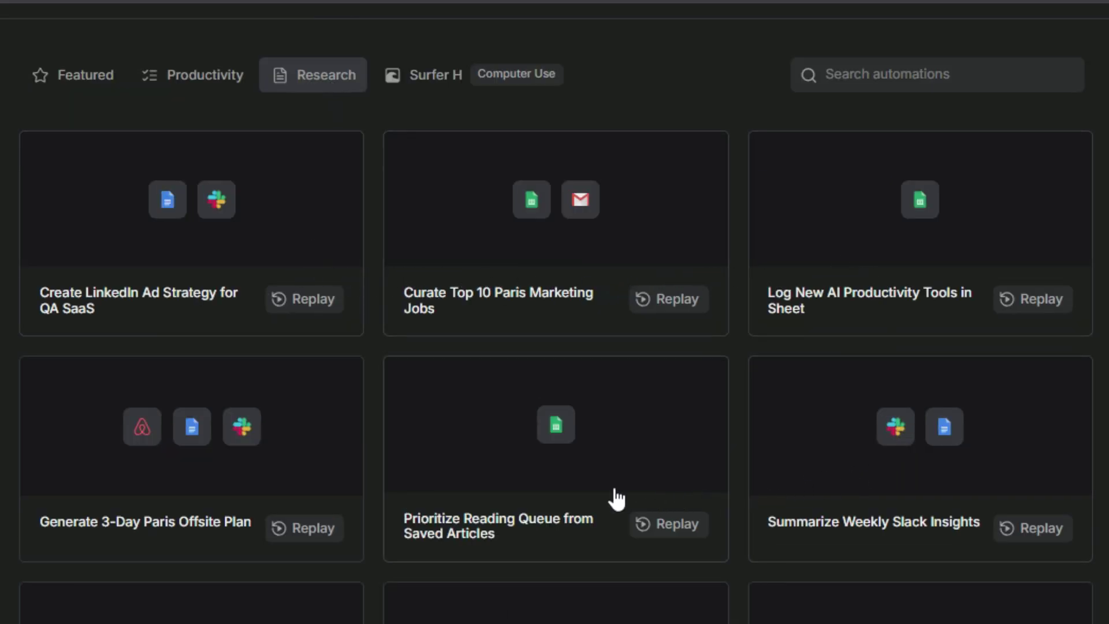
scroll(260, 469, down, 4)
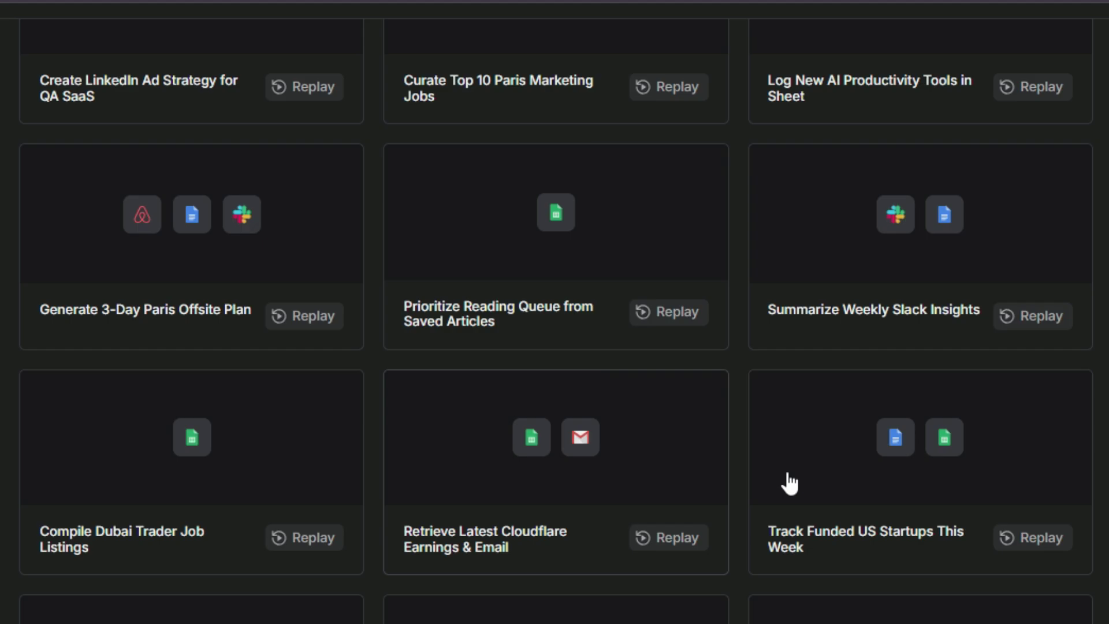
scroll(896, 483, down, 4)
scroll(297, 478, down, 4)
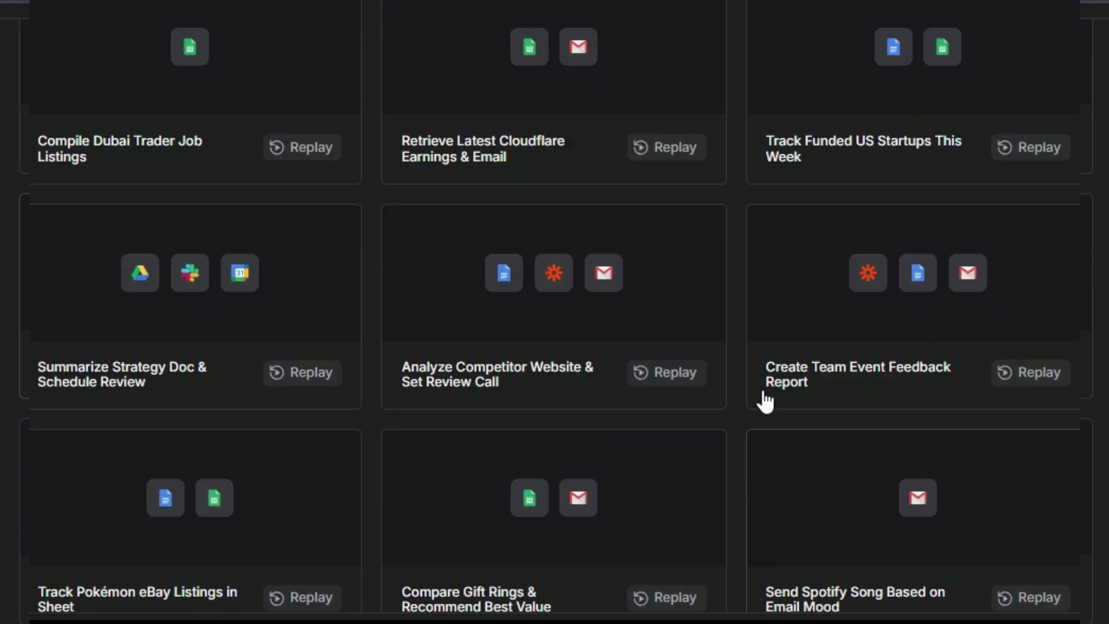
scroll(762, 396, up, 10)
Step: Show the Surfer H automations, like 'Find Paris Hotel for Tomorrow', and browse them
click(438, 31)
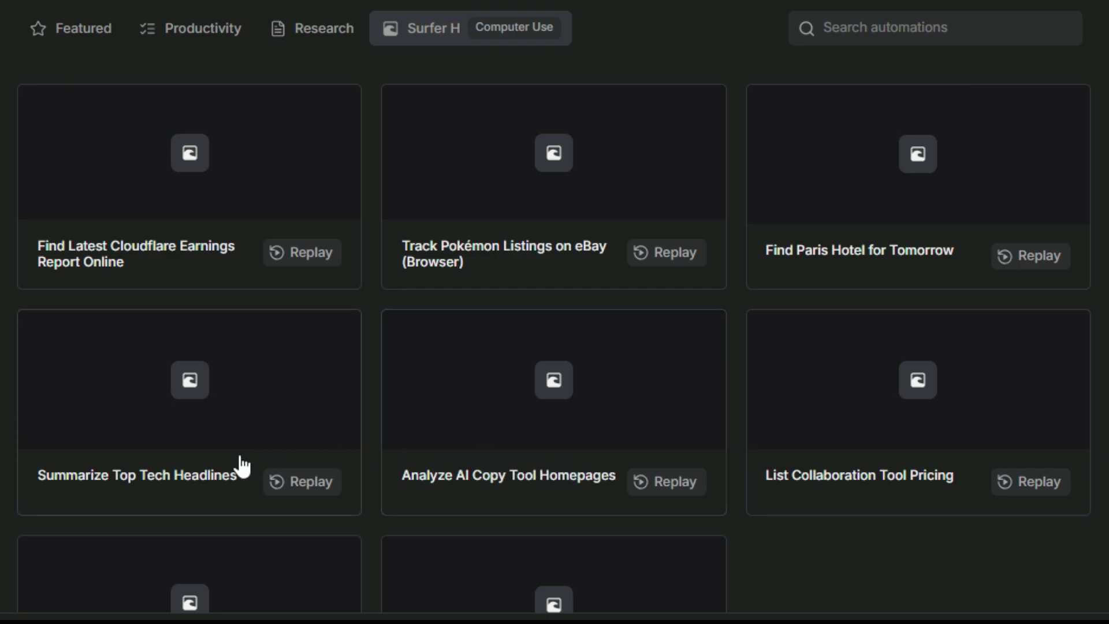
scroll(249, 462, down, 3)
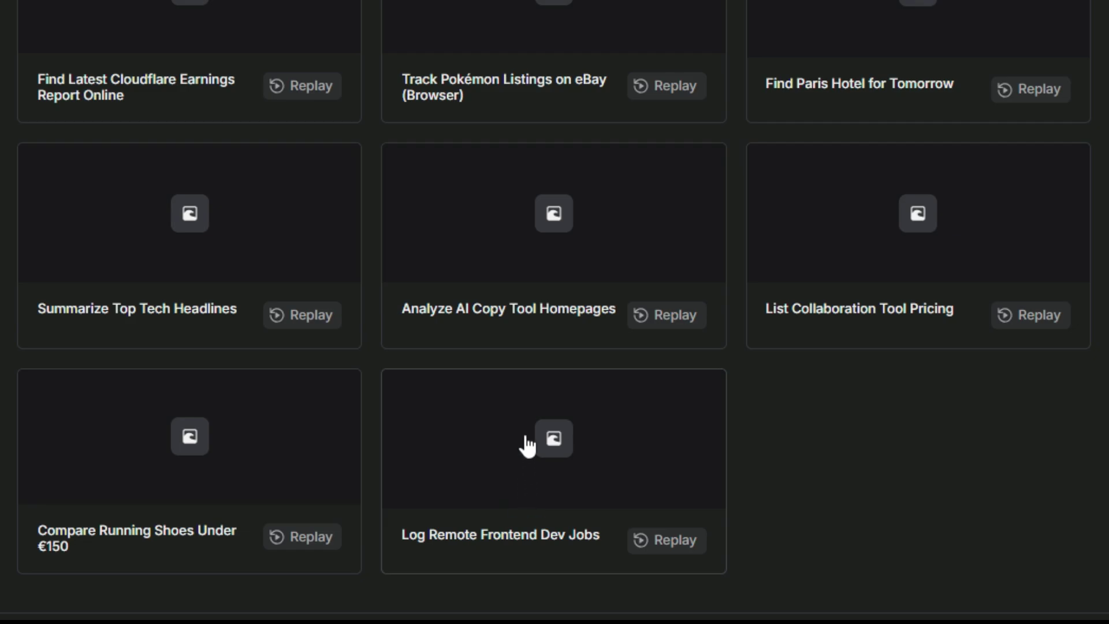
scroll(525, 445, up, 3)
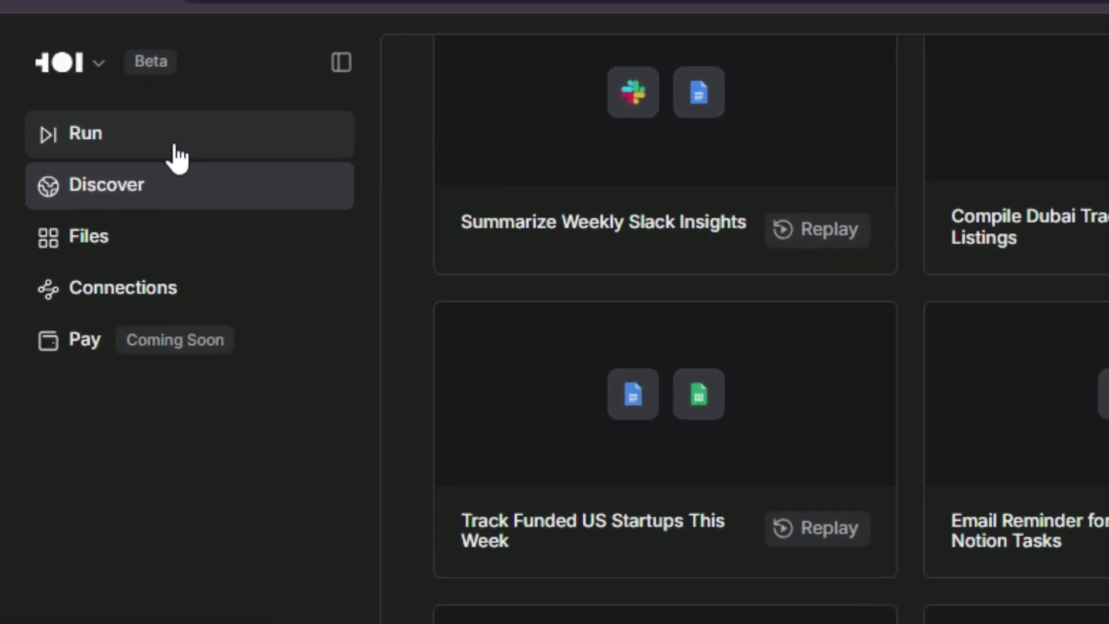
Step: Submit a new run for 10 modern Charlotte NC homes over $1M, listed with links in a Google Sheet
click(177, 150)
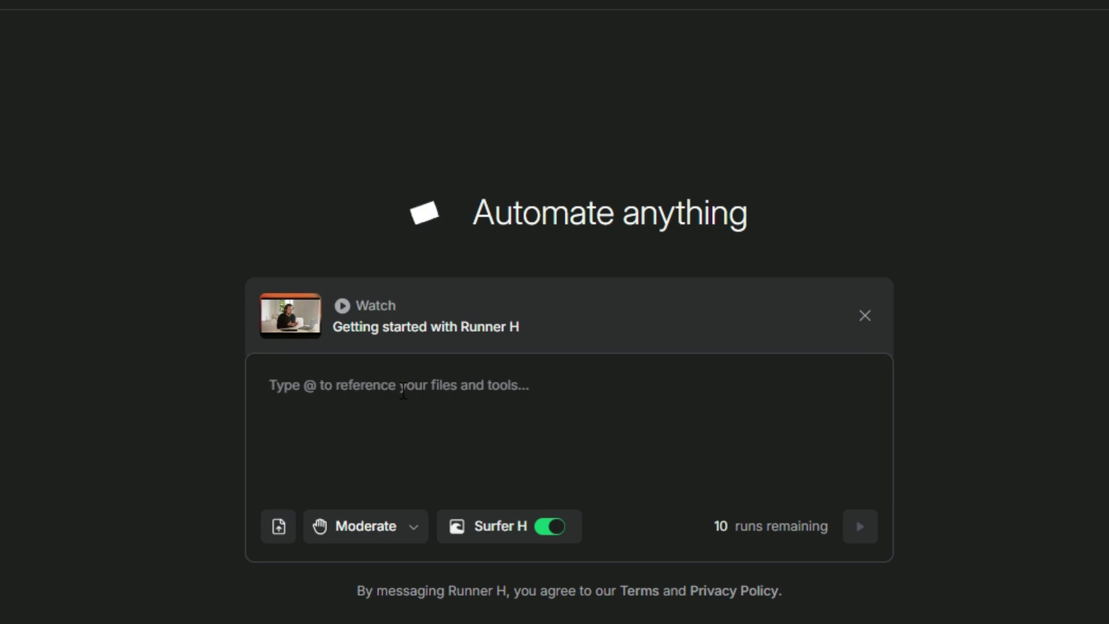
click(402, 390)
text(Please find 10 homes in charlotte NC that are modern and worth over $1M please put them in a google sheet once you have them with  the link to the house)
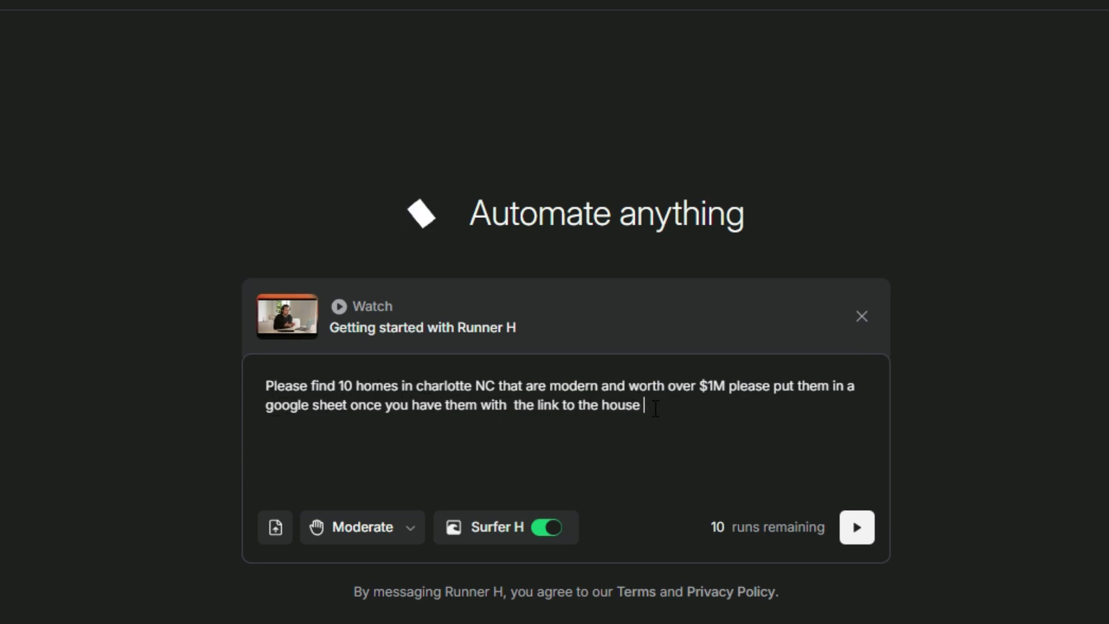
click(852, 529)
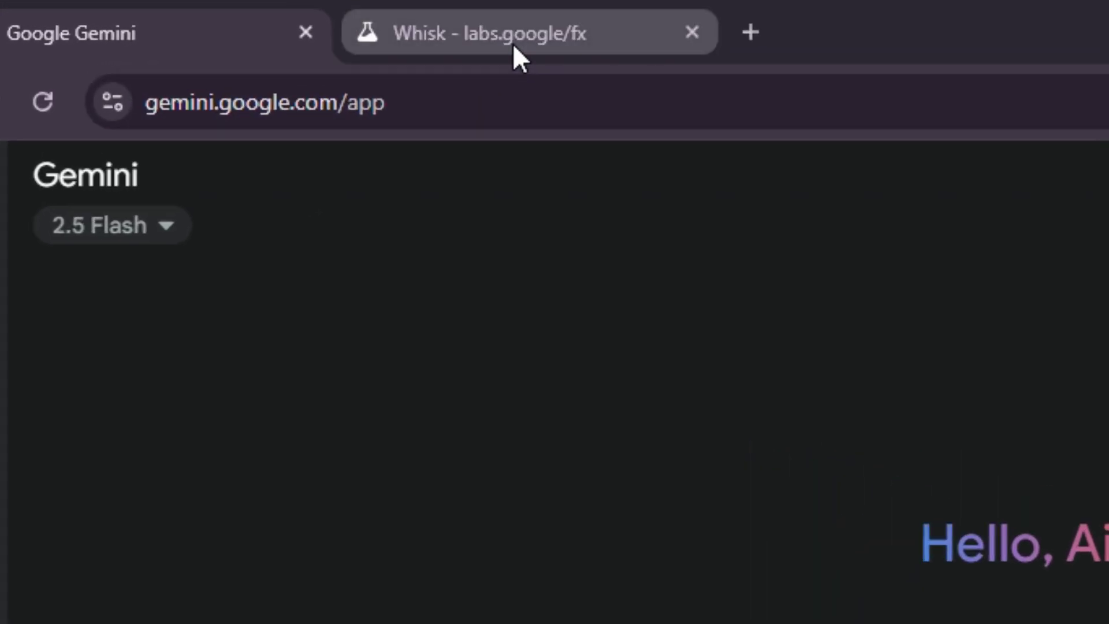
Step: Paste a prompt for a surreal neon San Francisco cityscape with a glowing Golden Gate Bridge into Gemini
click(513, 45)
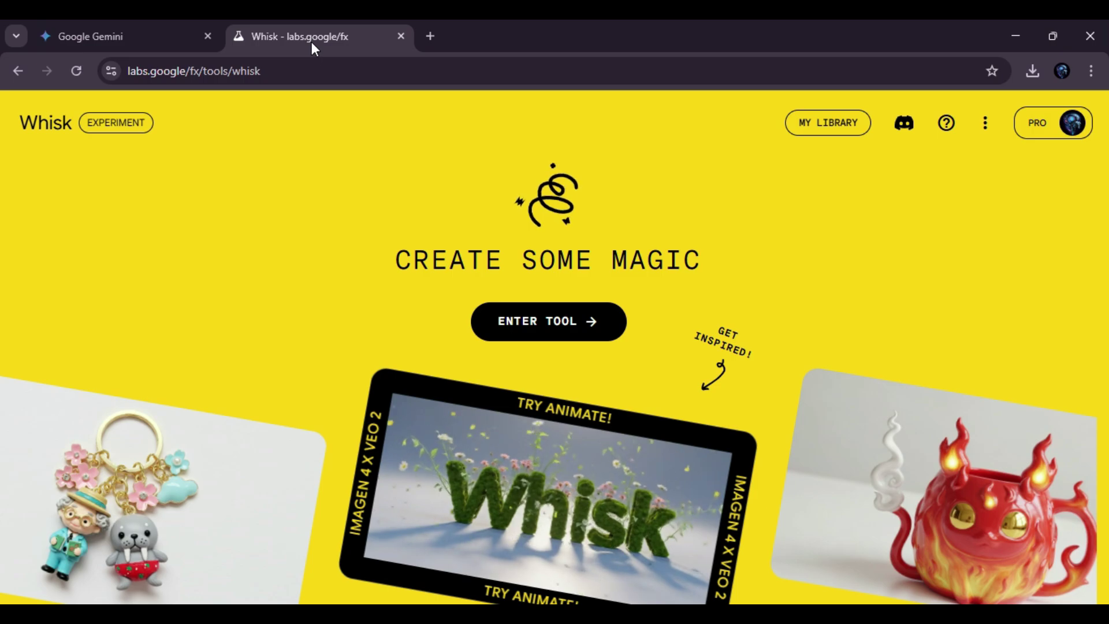
click(126, 36)
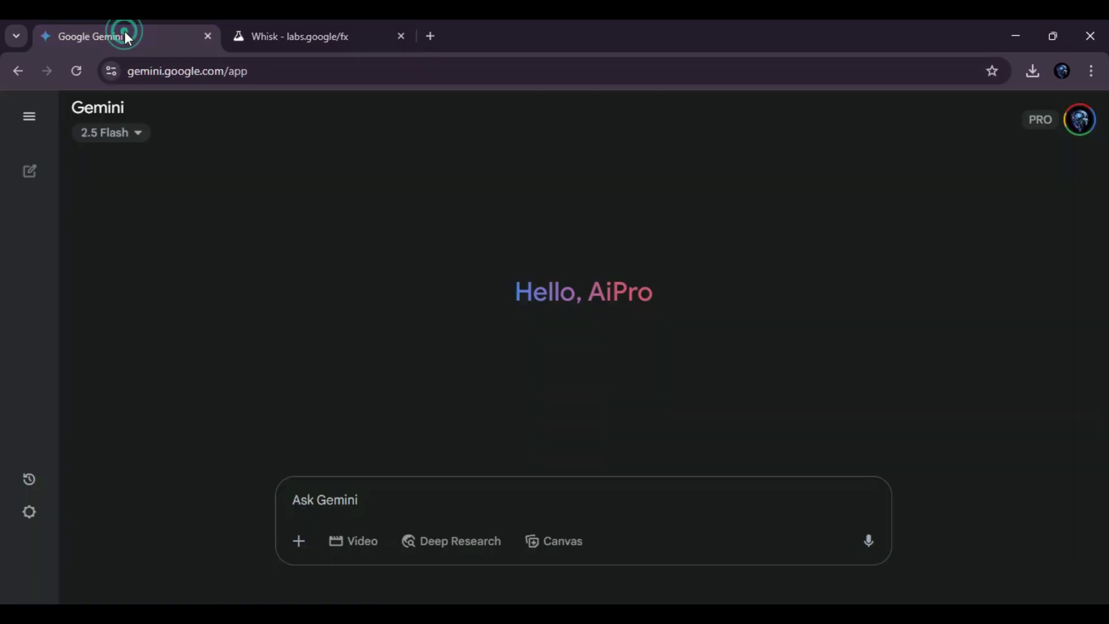
click(346, 500)
text("A surreal cityscape of San Francisco, with towering, futuristic skyscrapers glowing in neon pinks, electric blues, and vivid purples. The skyline reflects dramatically in the nearby ocean, which shimmers with swirling, psychedelic colors — turquoise, magenta, and orange waves crashing gently along the shore. The Golden Gate Bridge glows in iridescent light under a sky painted with abstract streaks of color, like a cosmic sunset. The scene feels like a dream — energetic, bold, and otherworldly.")
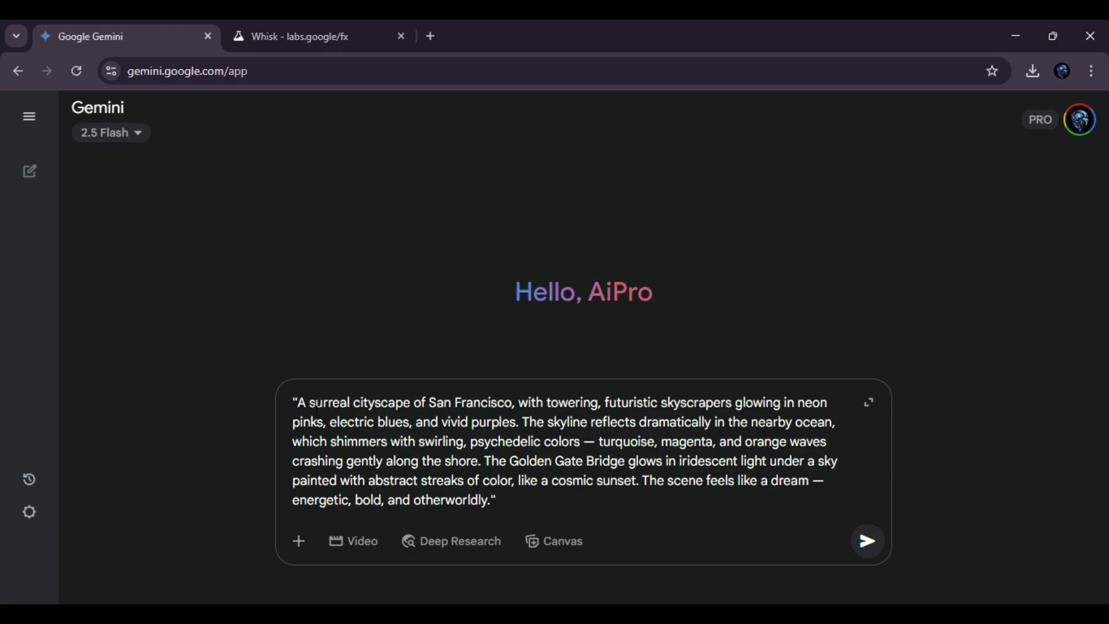
Step: Generate the neon San Francisco image in Gemini and view it full-size before closing it
click(857, 543)
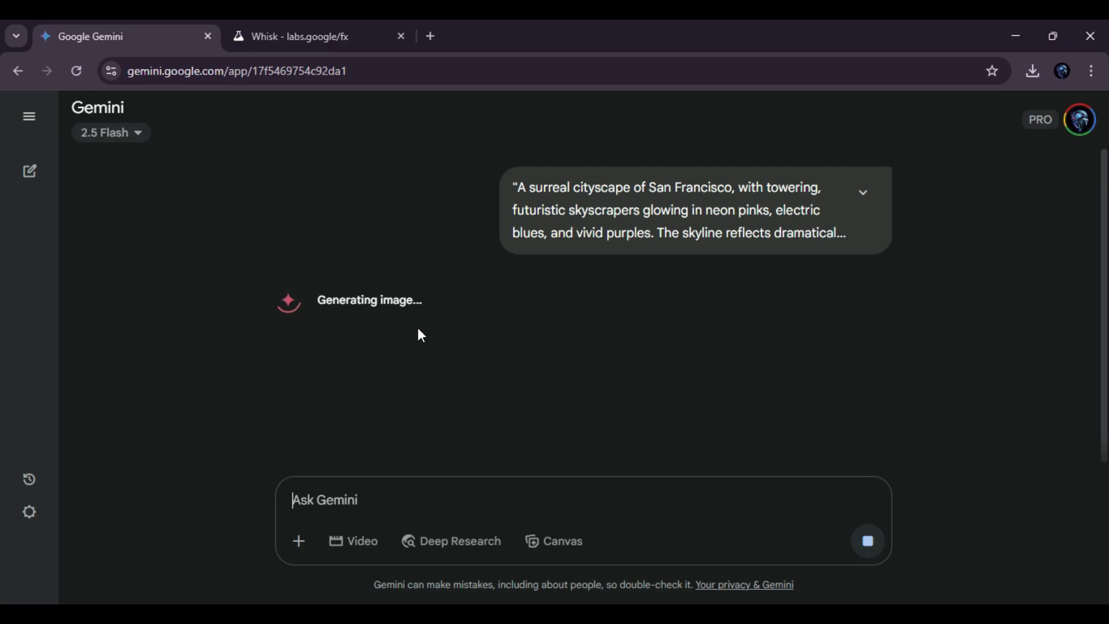
scroll(520, 370, down, 3)
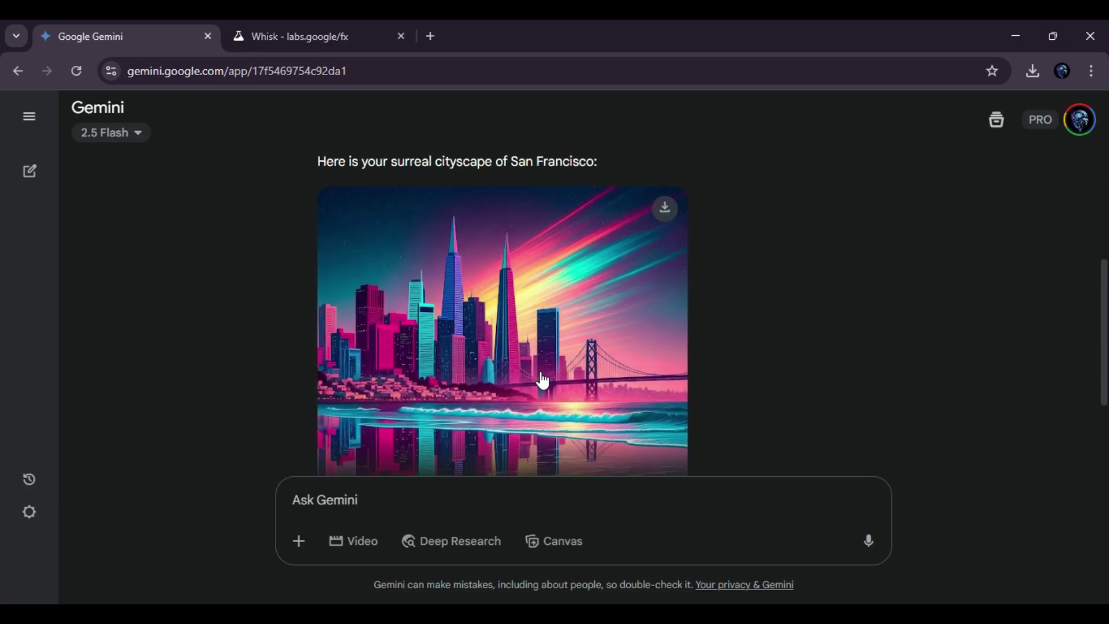
scroll(542, 380, down, 3)
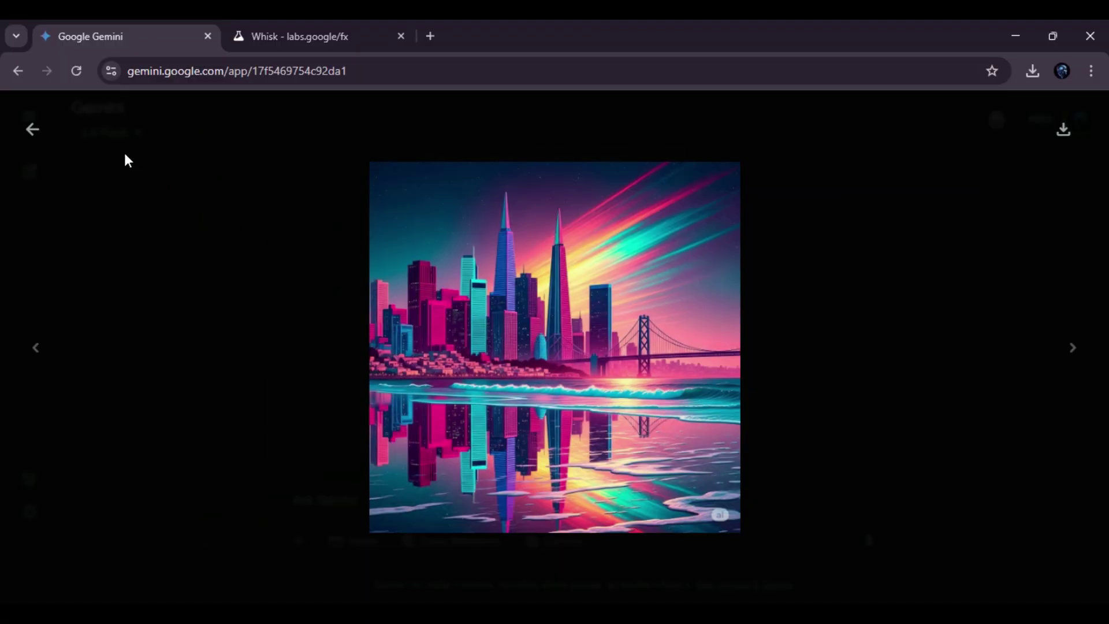
click(32, 130)
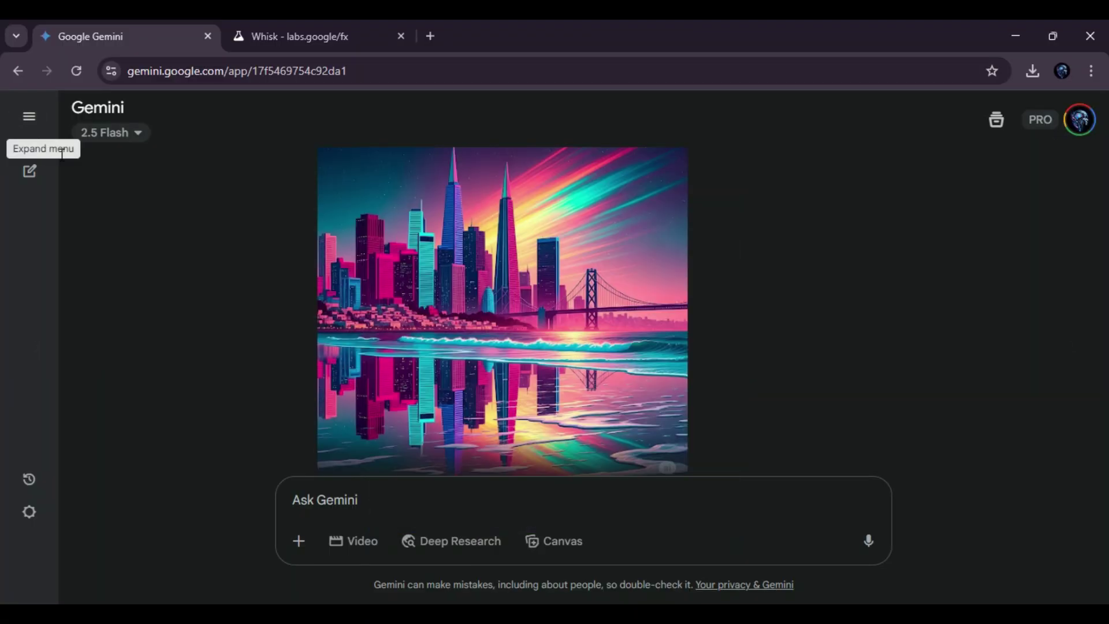
scroll(520, 324, down, 1)
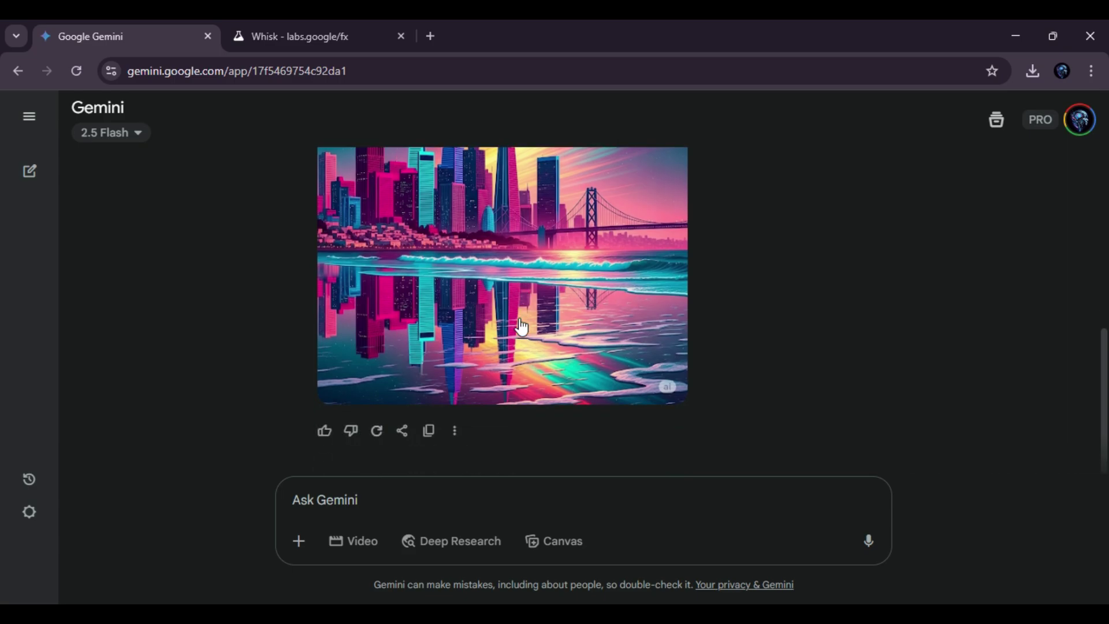
scroll(520, 327, up, 3)
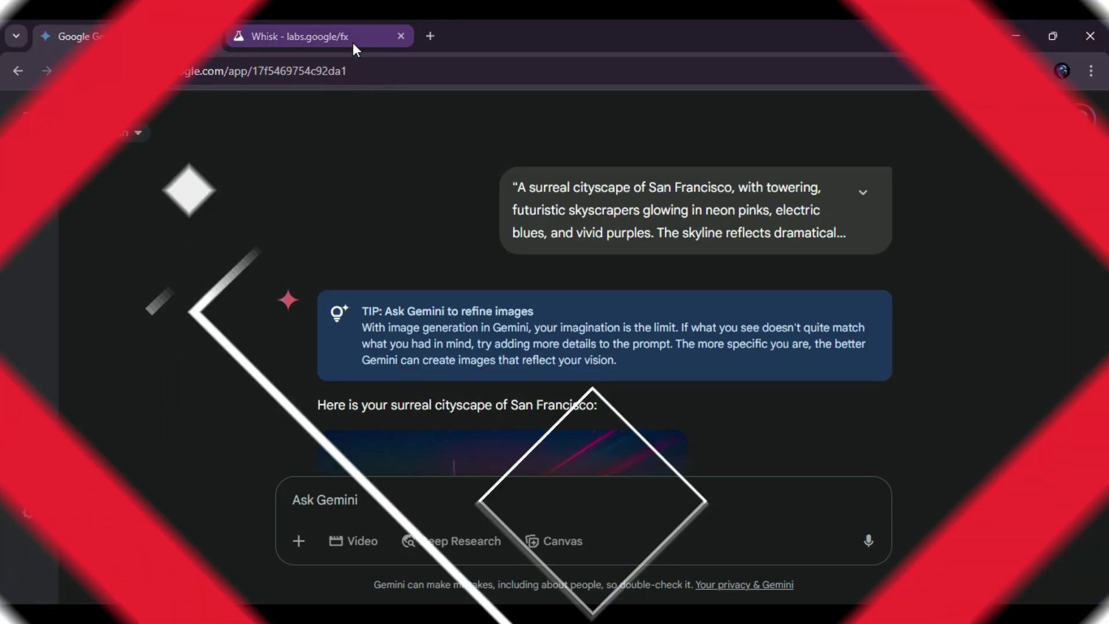
Step: In Whisk, generate images from a pasted prompt of a colourful underwater coral reef with fish
click(353, 42)
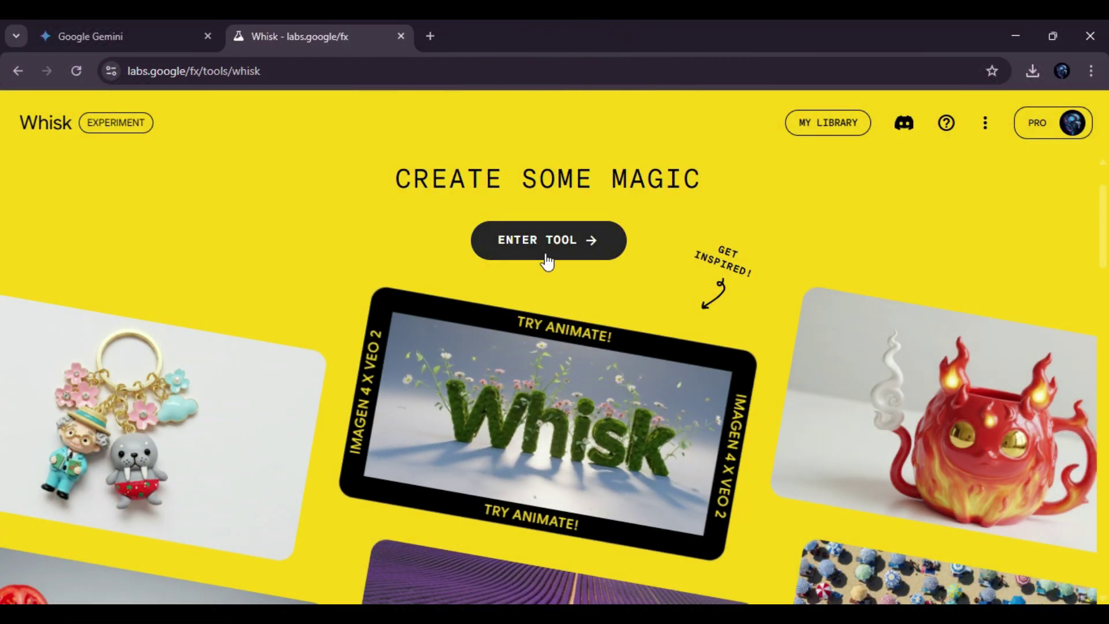
click(546, 258)
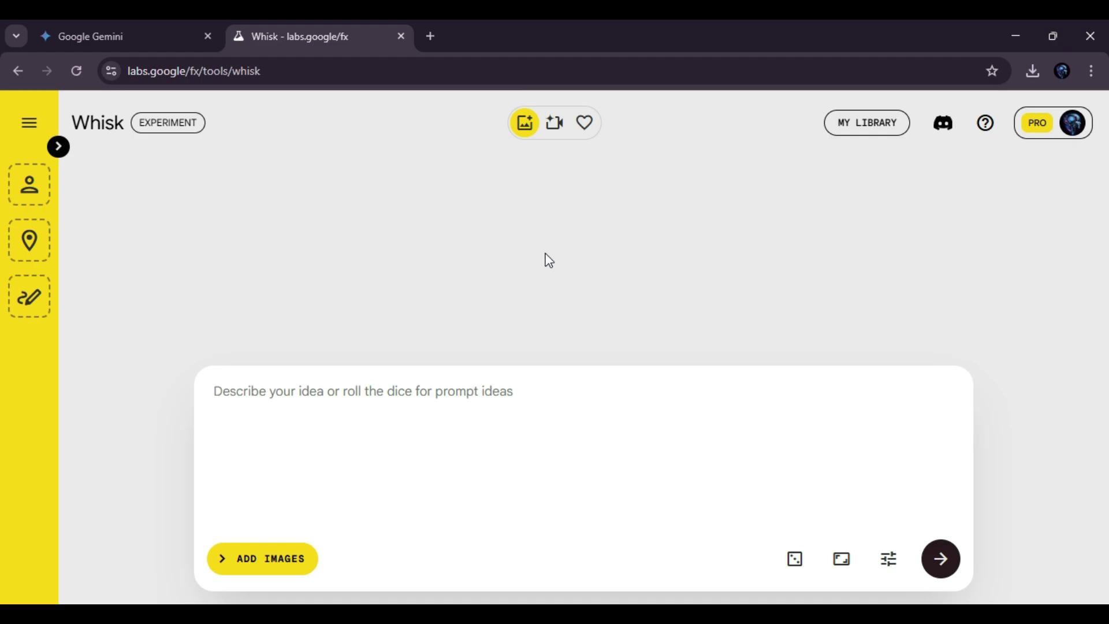
click(368, 406)
text("A magical underwater scene deep in the ocean, filled with vibrant coral reefs and an array of colorful, exotic fish swimming gracefully. Bright rays of sunlight pierce through the water, illuminating schools of shimmering fish — angelfish, clownfish, parrotfish, and butterflyfish — all moving harmoniously. The water is crystal clear with a dreamy, blue-green hue, and tiny bubbles float gently upwards. The environment is peaceful and enchanting, like a hidden paradise under the sea.")
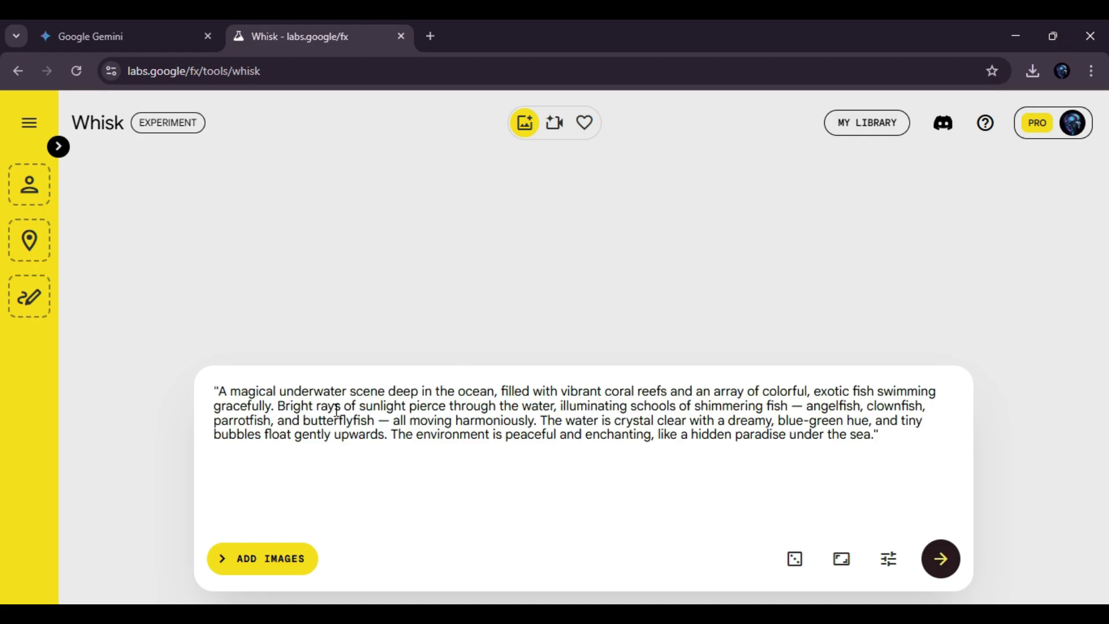
click(938, 564)
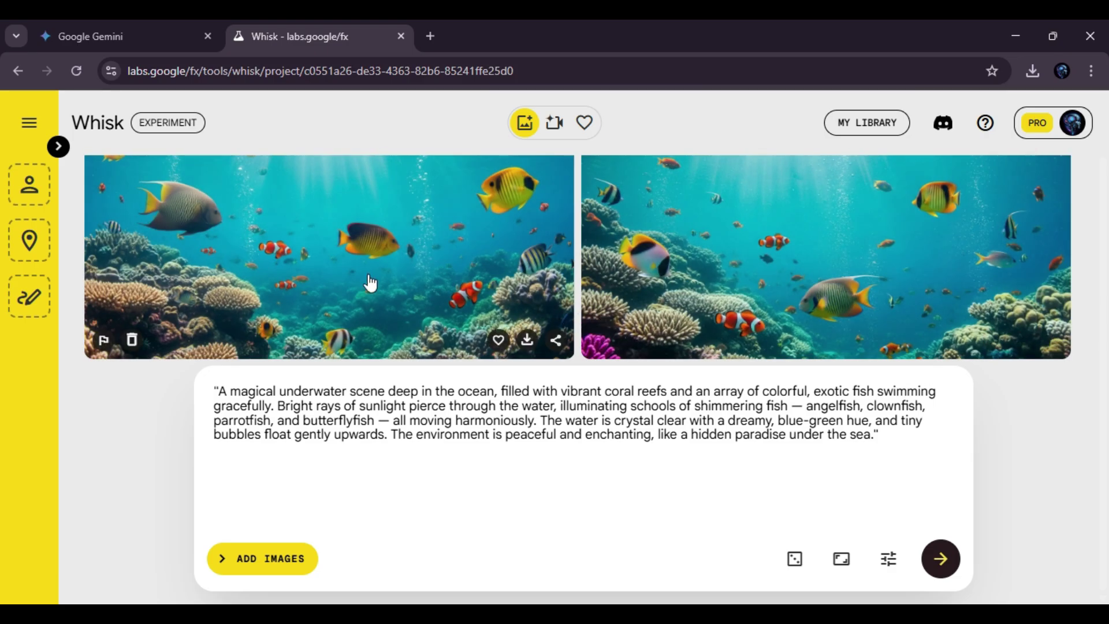
Step: Open the left underwater reef image for a closer look
click(368, 274)
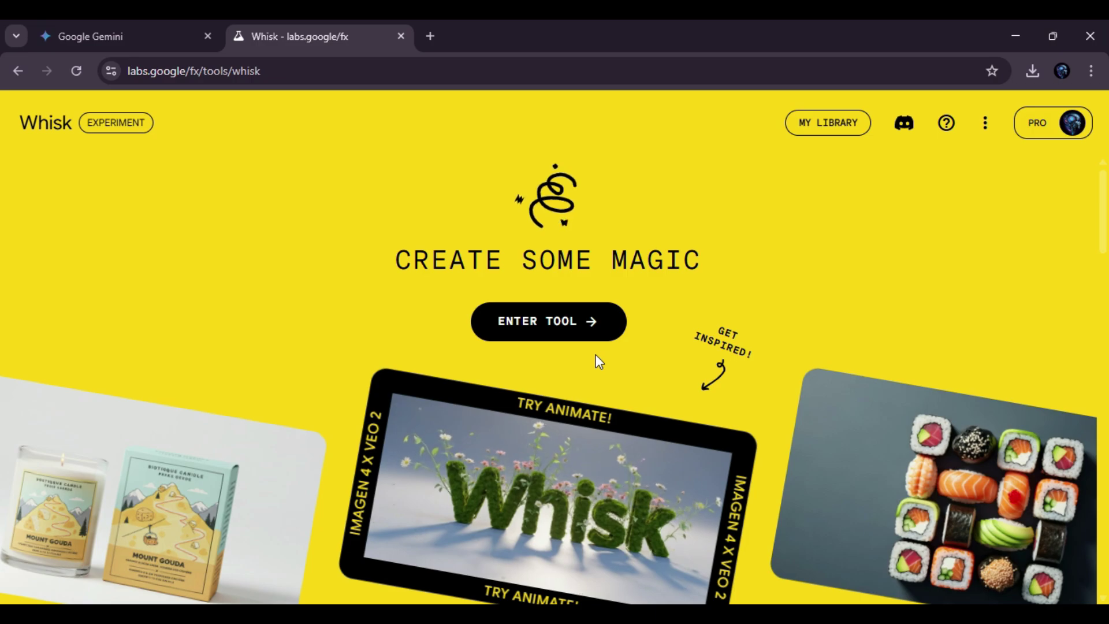
Step: Scroll the Whisk inspiration gallery and enlarge the glowing moth-shaped house example
scroll(595, 355, down, 5)
scroll(598, 363, down, 6)
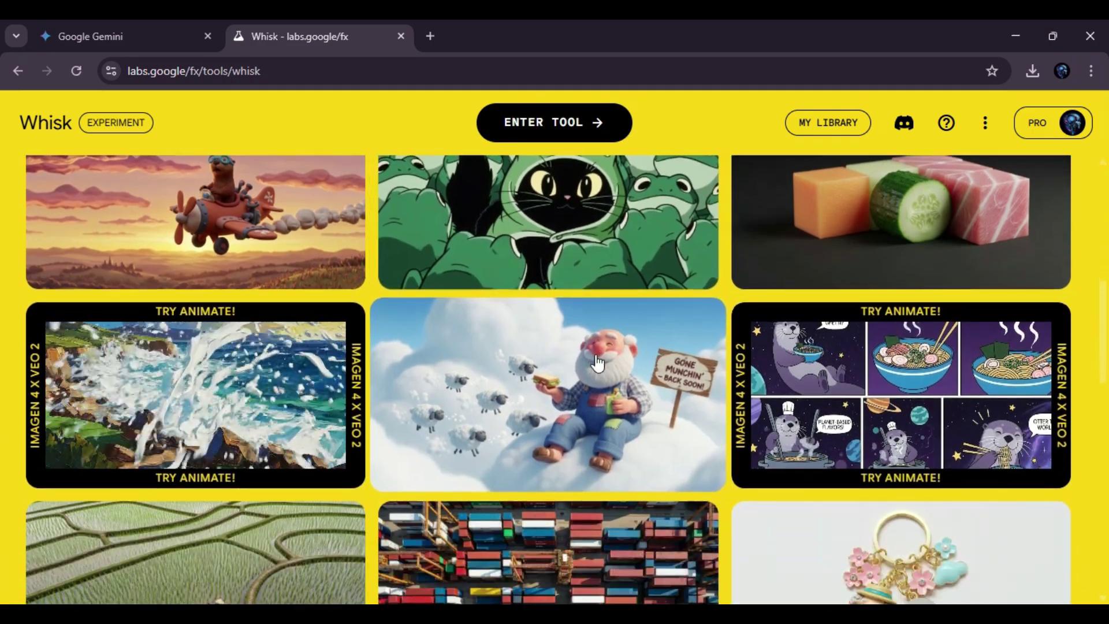
scroll(598, 363, down, 2)
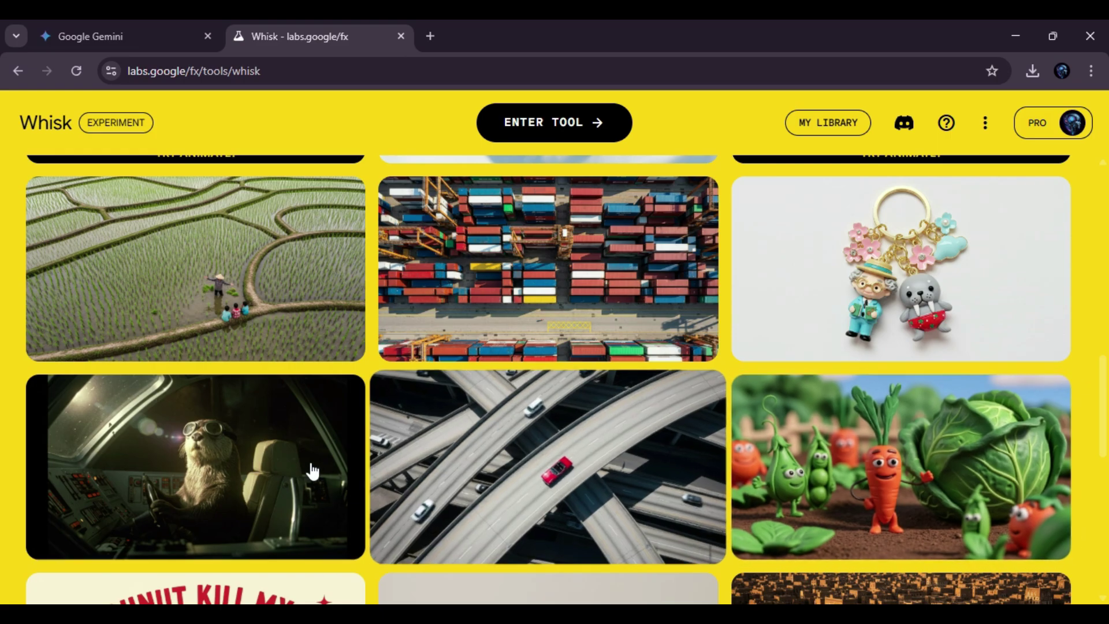
scroll(307, 462, down, 4)
scroll(478, 453, down, 6)
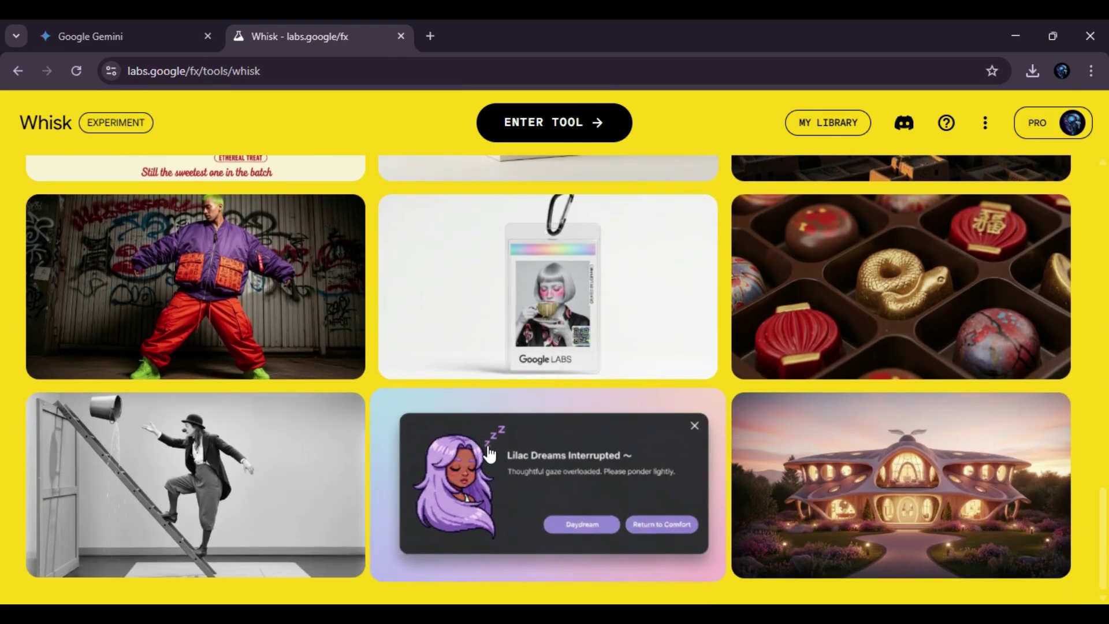
click(799, 473)
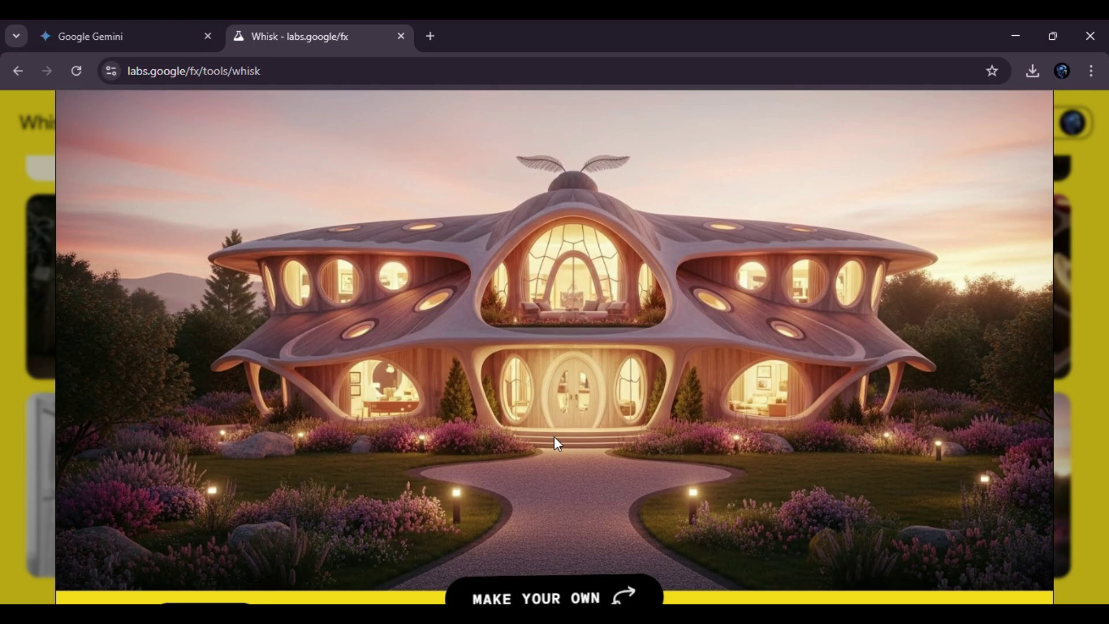
Step: Make your own version of the moth-shaped house, review its lunar moth prompt, then close the details
click(572, 585)
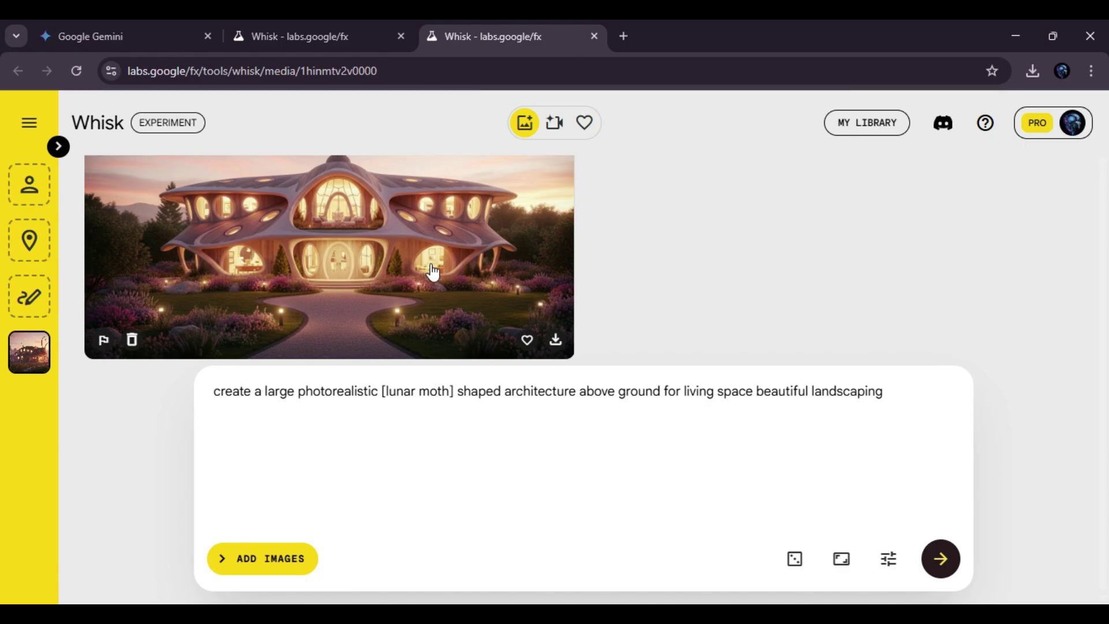
click(432, 271)
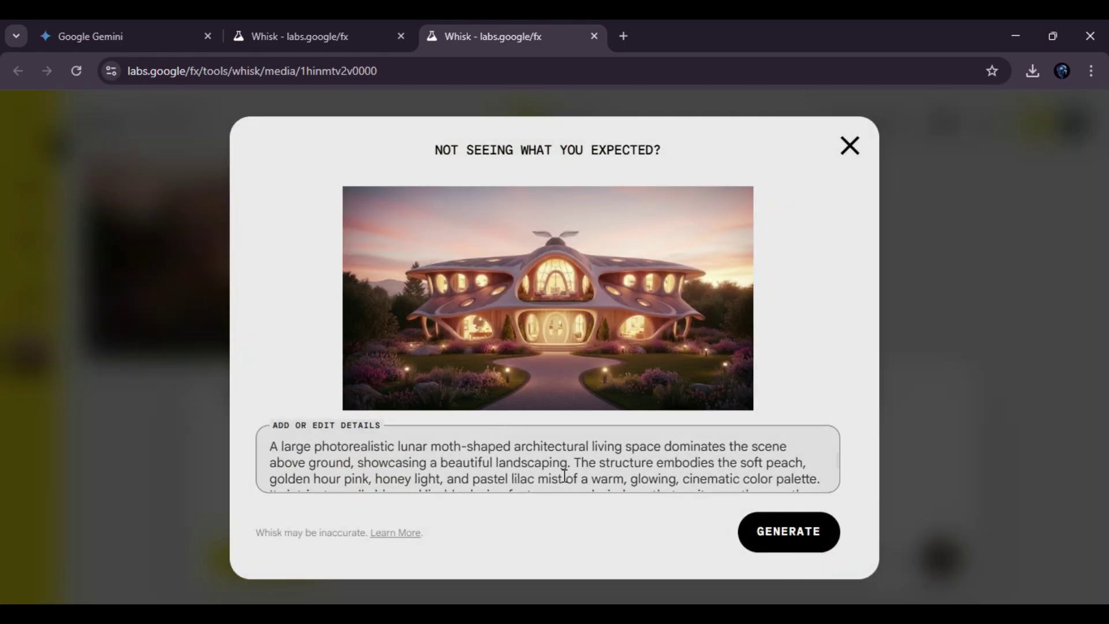
scroll(616, 474, down, 2)
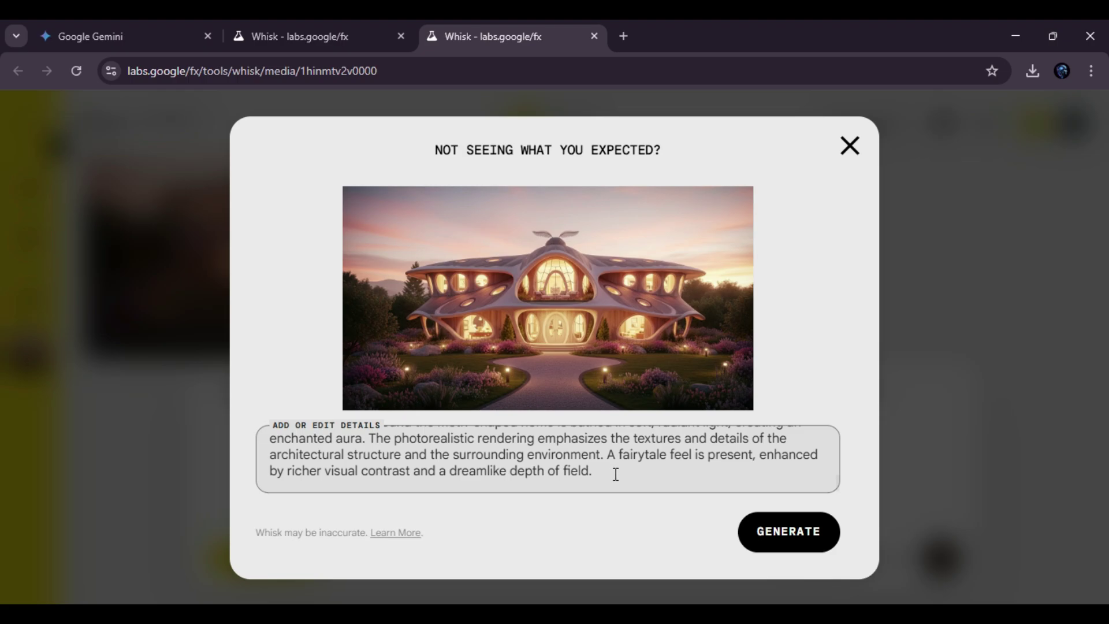
scroll(616, 476, up, 2)
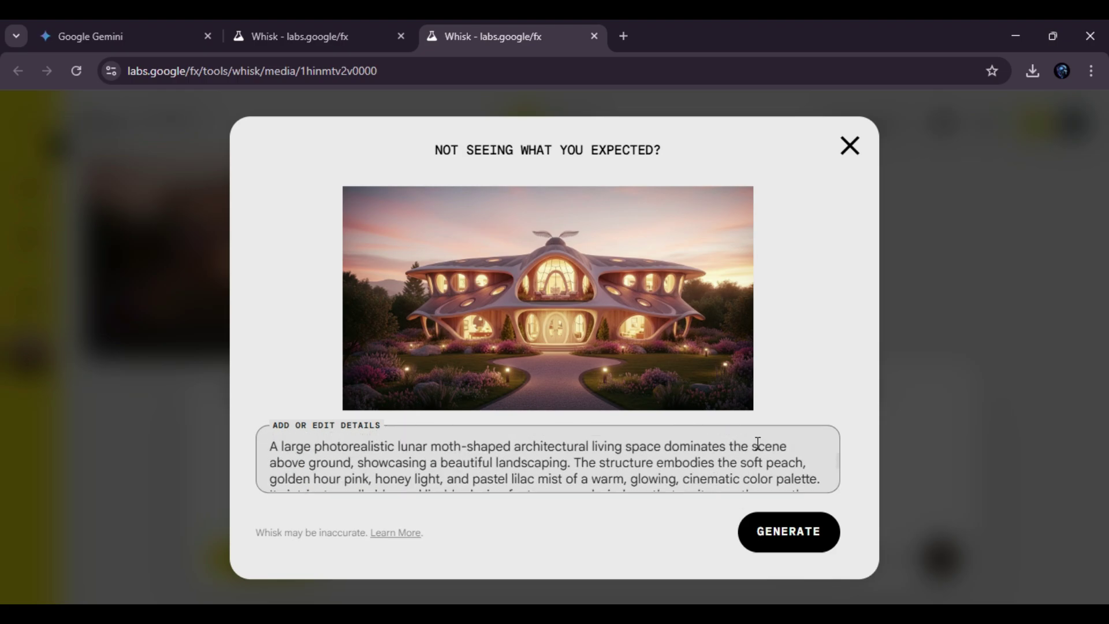
click(844, 146)
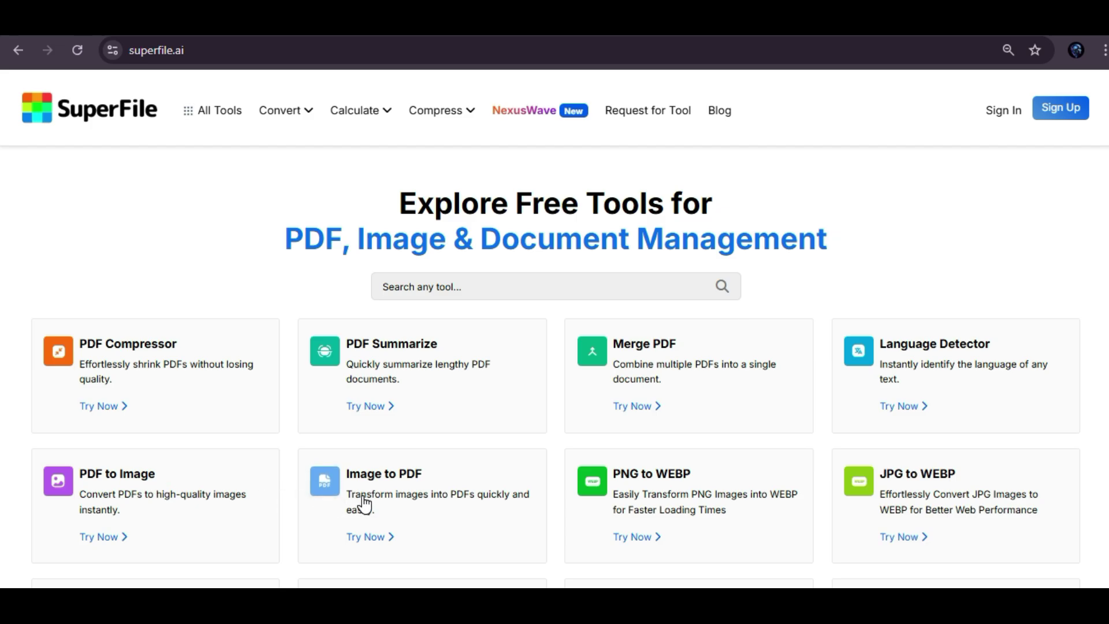
scroll(376, 496, down, 5)
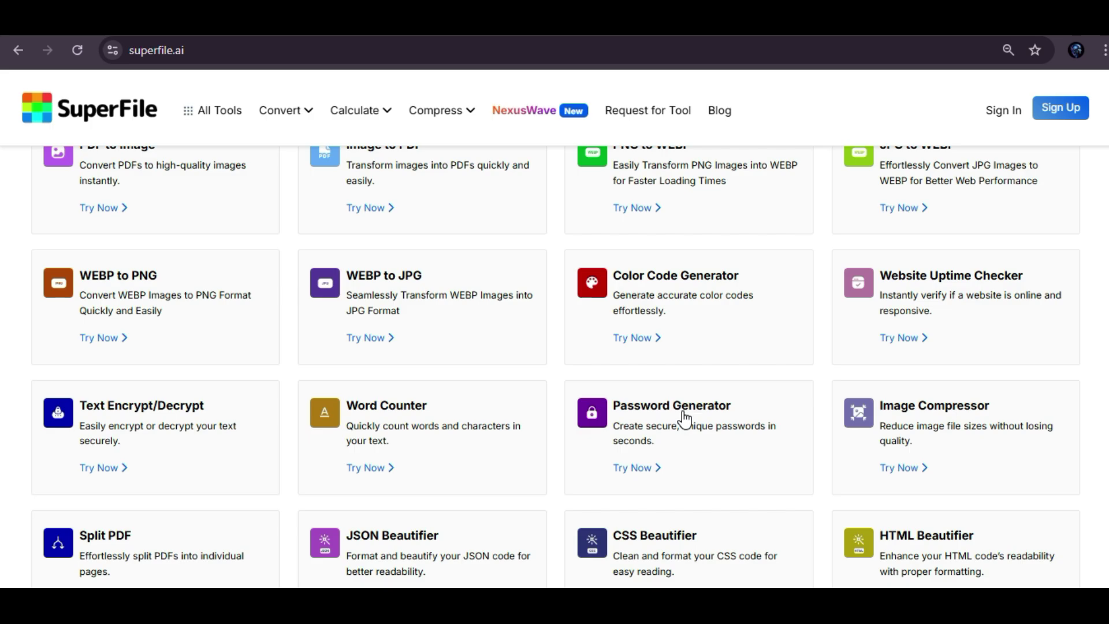
scroll(685, 419, down, 3)
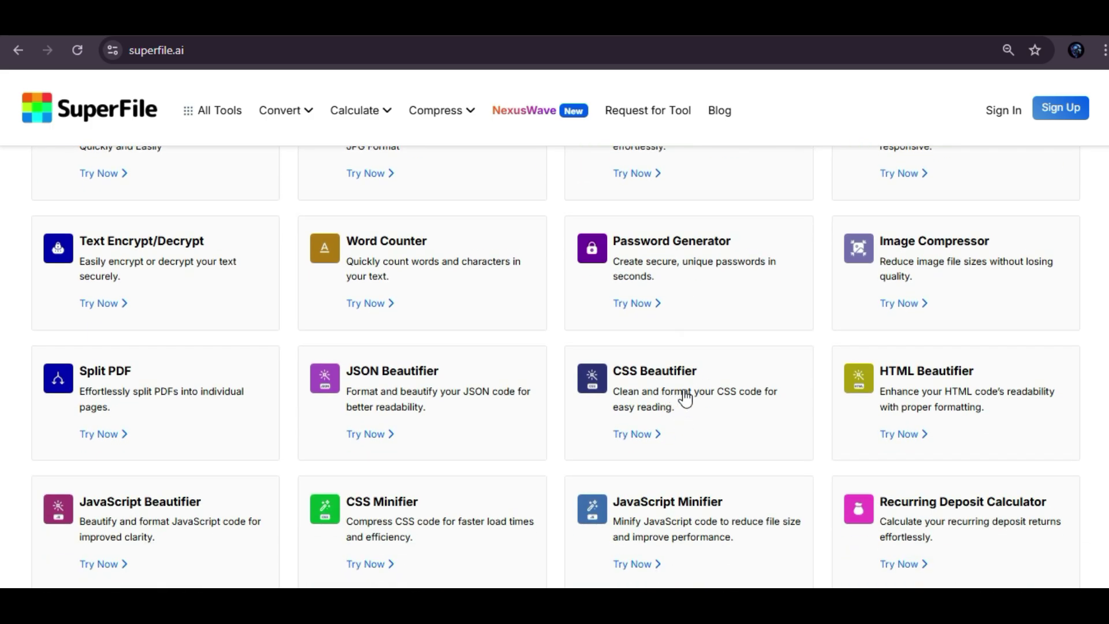
scroll(692, 397, down, 4)
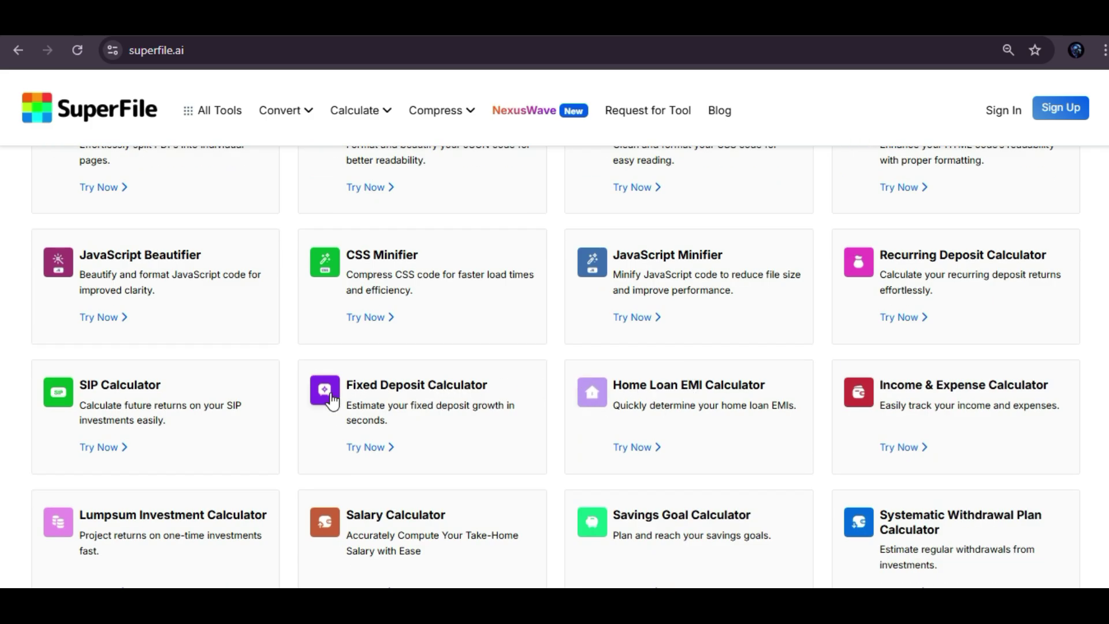
scroll(602, 454, down, 8)
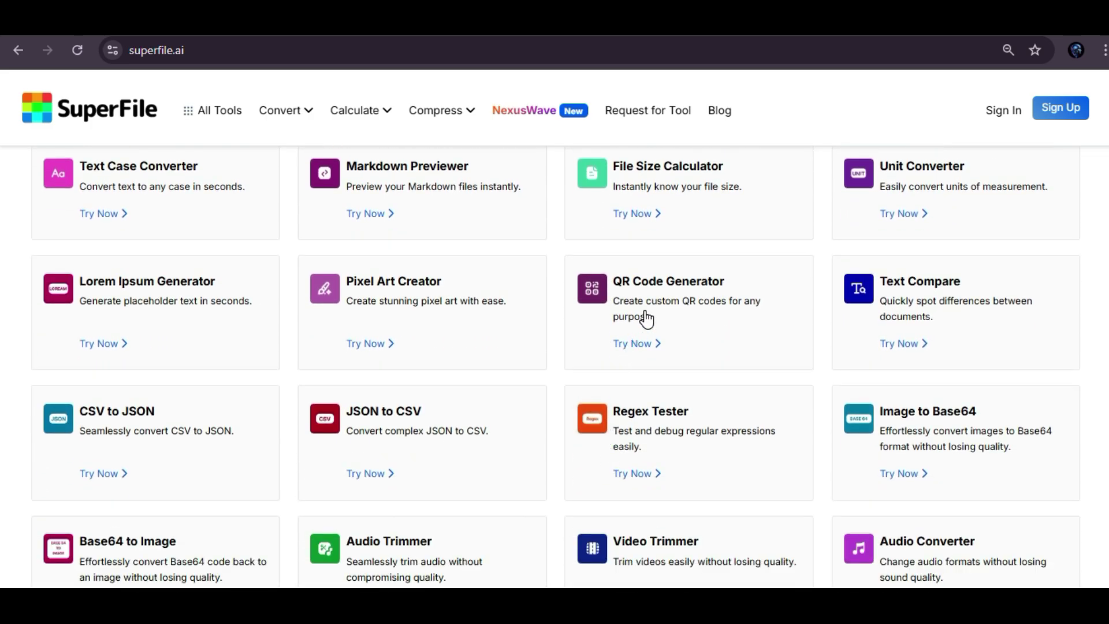
scroll(630, 370, down, 4)
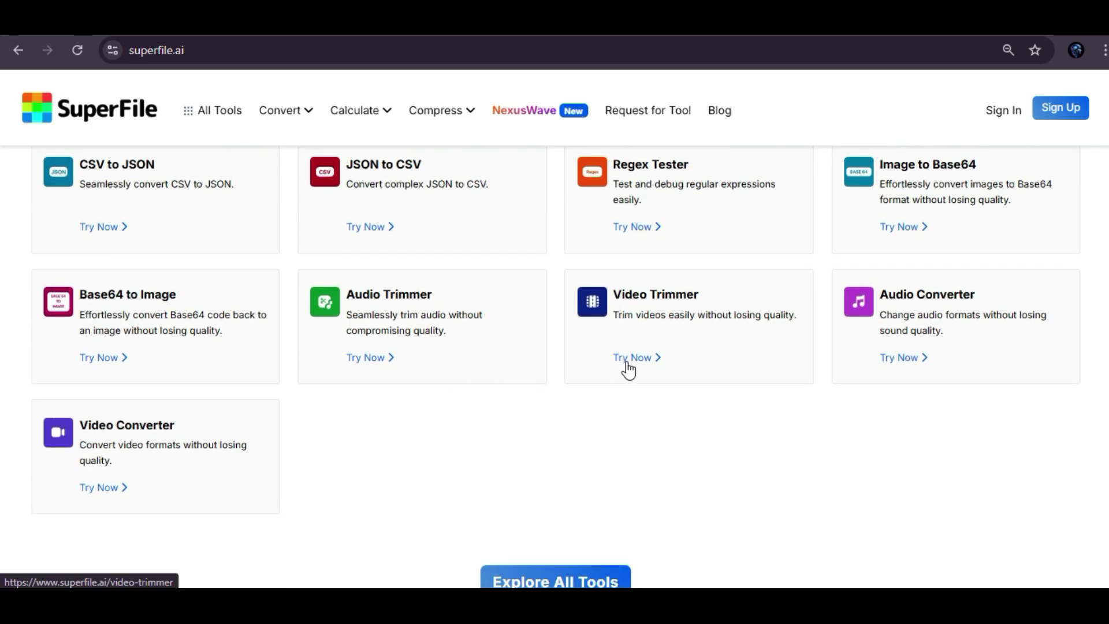
scroll(628, 367, down, 2)
Step: Browse SuperFile's Image, Editing, Beautifier & Minifier and Calculator categories, ending on Productivity Tools
click(569, 498)
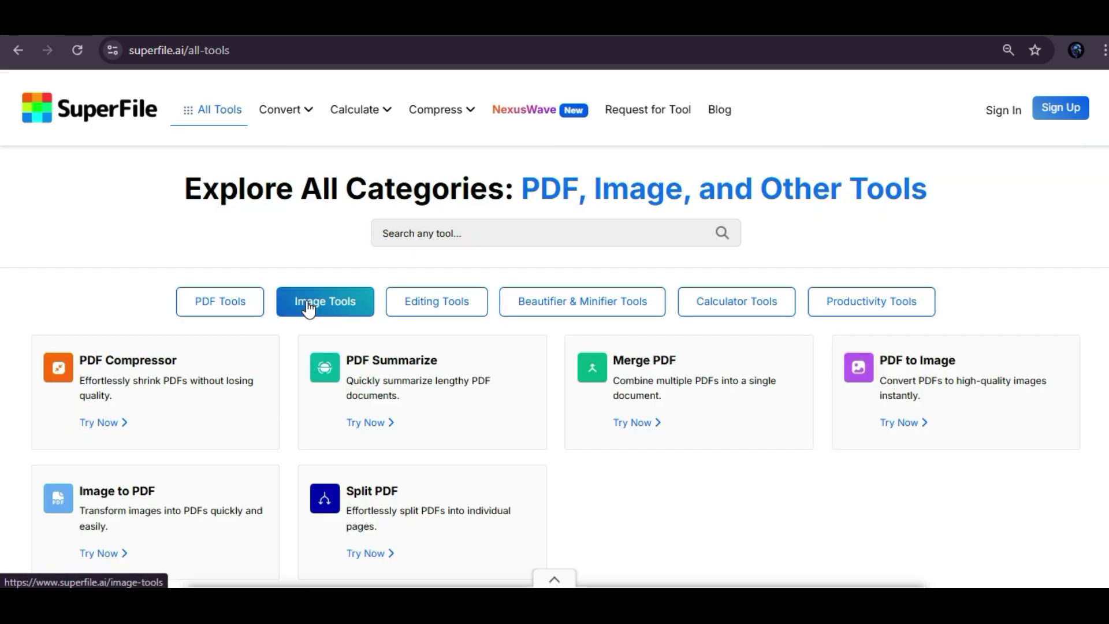
click(309, 306)
click(436, 316)
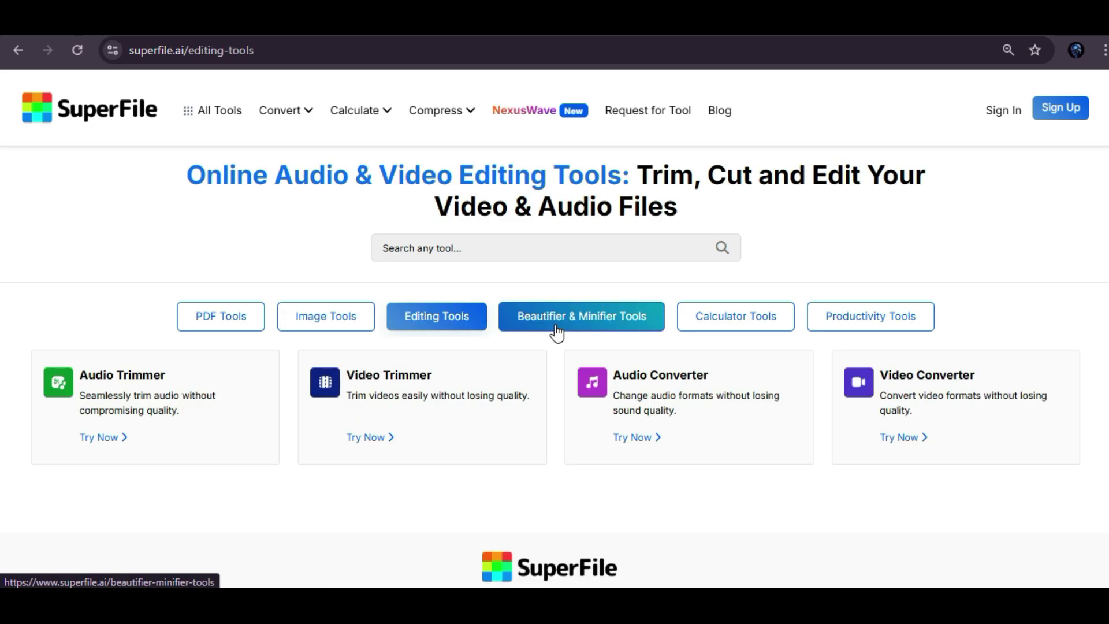
click(557, 334)
click(717, 328)
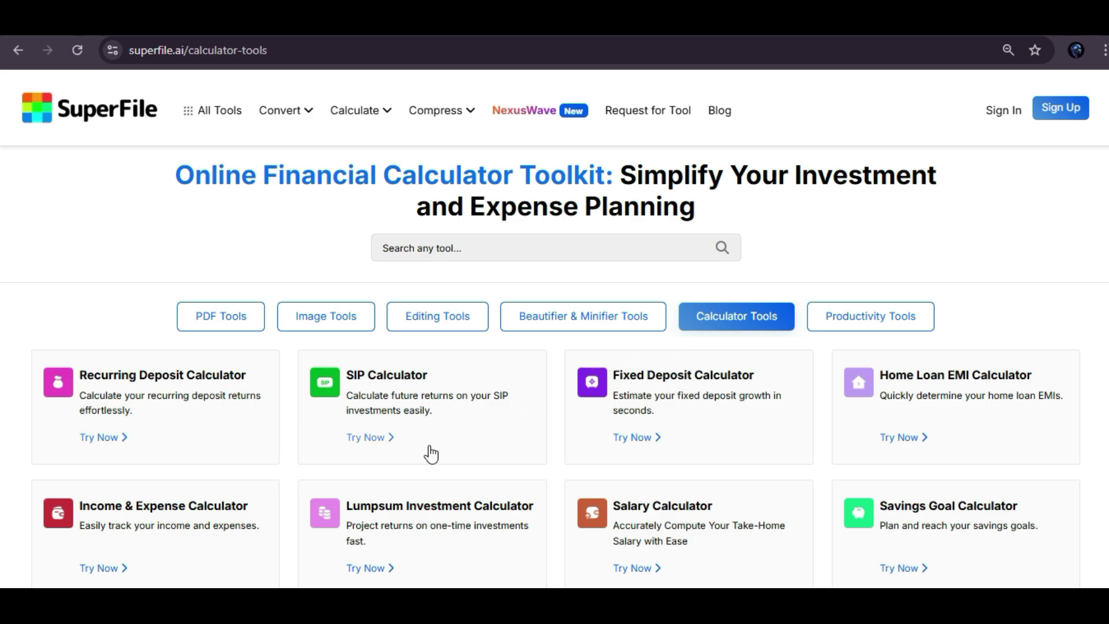
scroll(501, 462, down, 3)
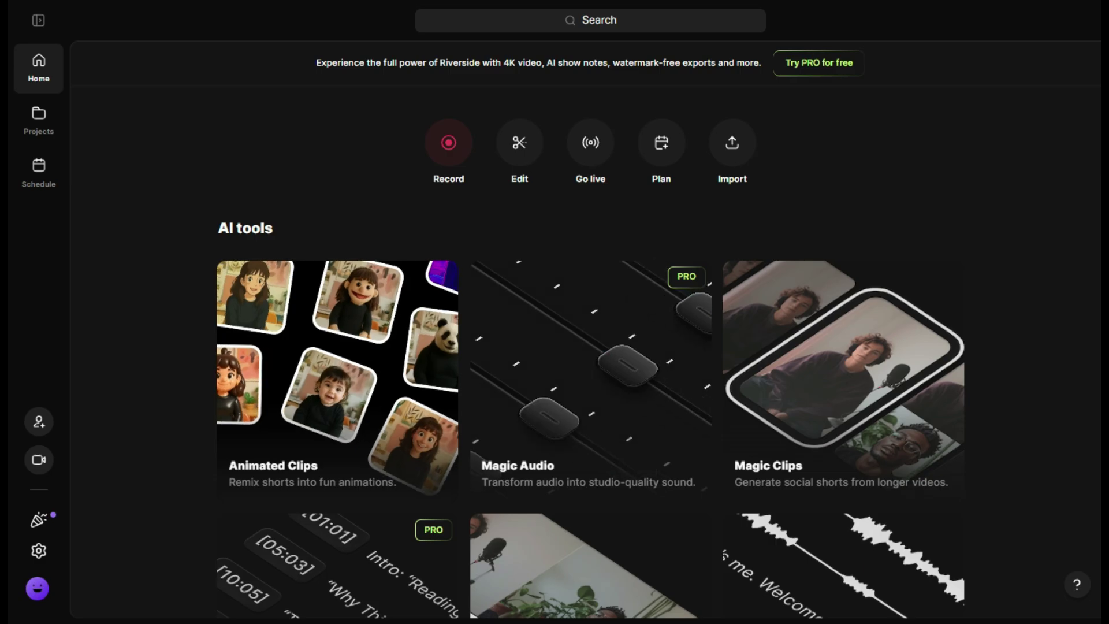
Step: Scroll the Riverside home page down to the Show Notes, Captions and Transcribe AI tool cards
scroll(591, 353, down, 5)
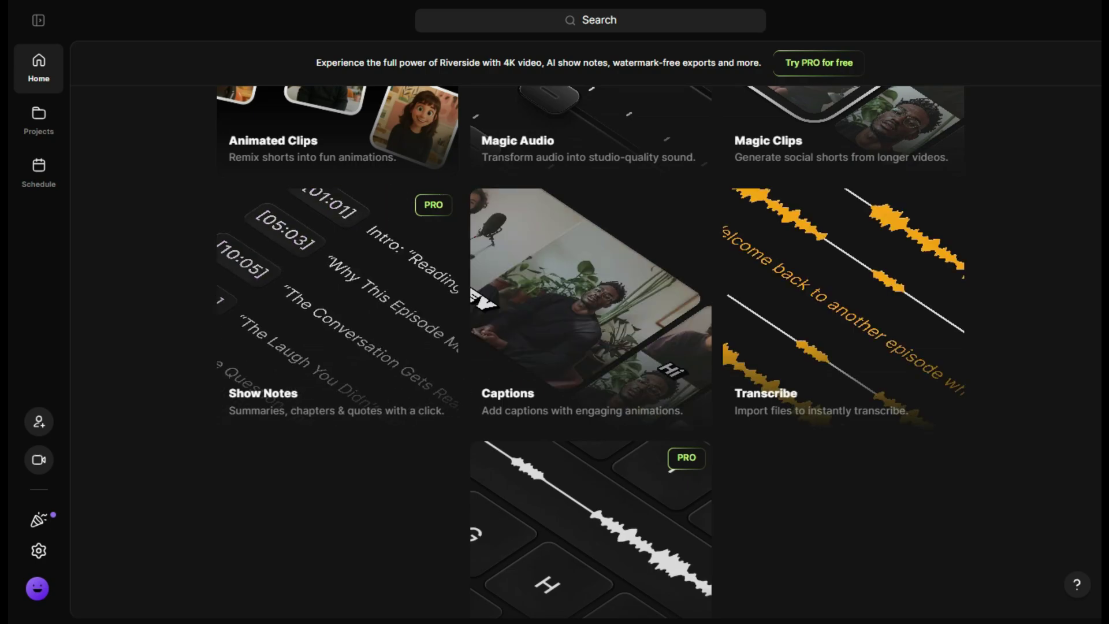
Step: Upload the 37-second audio clip to Riverside's Transcribe tool with 1 speaker
click(844, 306)
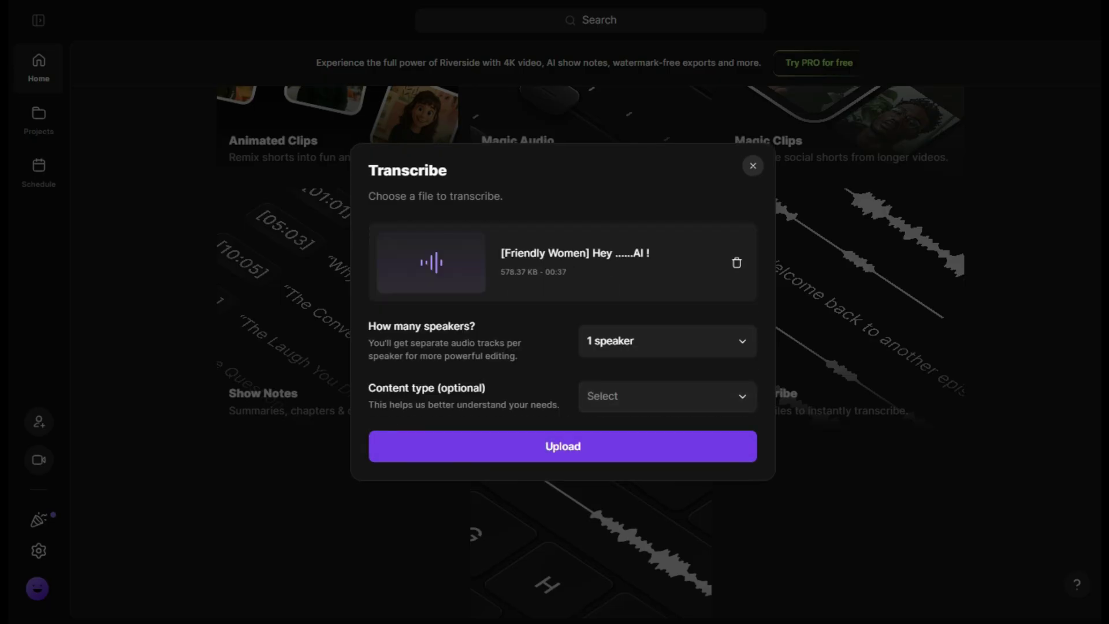
key(Return)
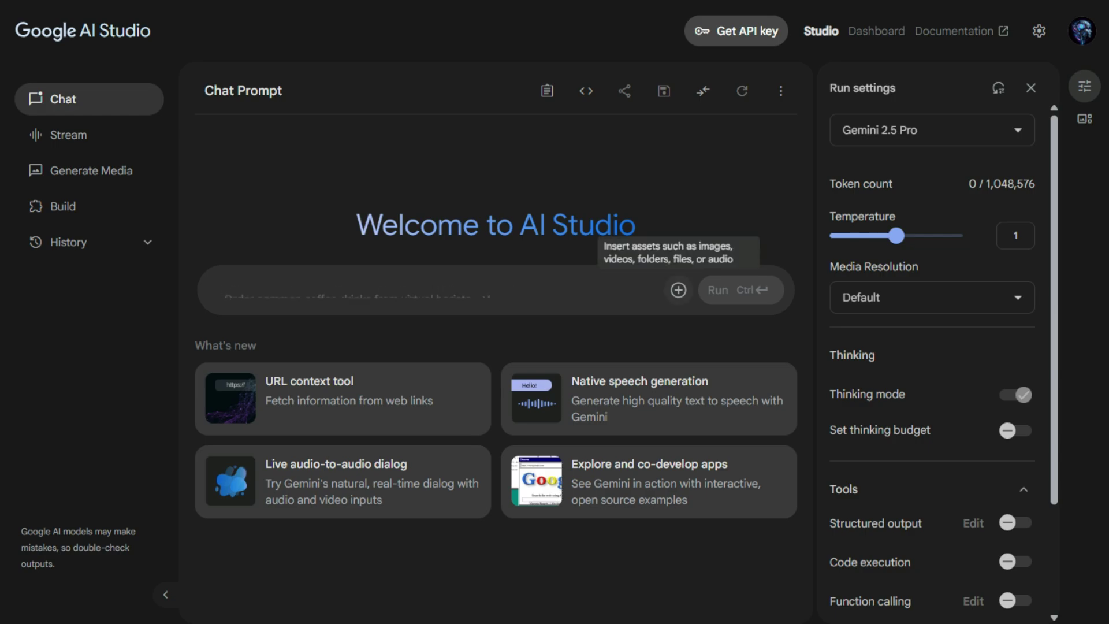
Step: Select Gemini 2.5 Flash in the Run settings model dropdown, then scroll through the settings panel
mouse_move(924, 130)
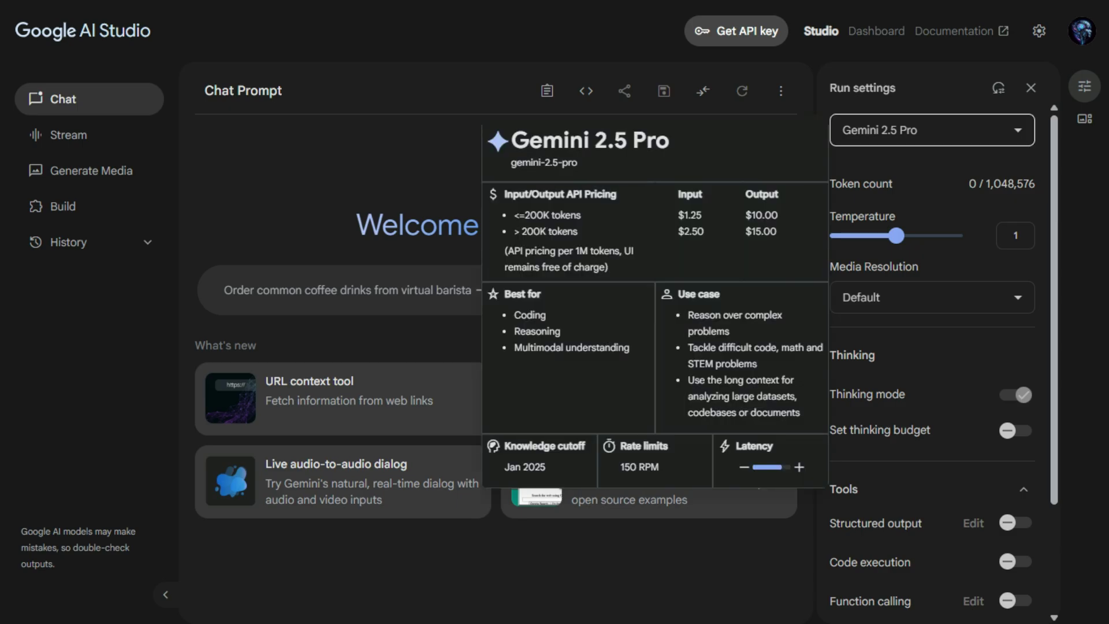
click(925, 130)
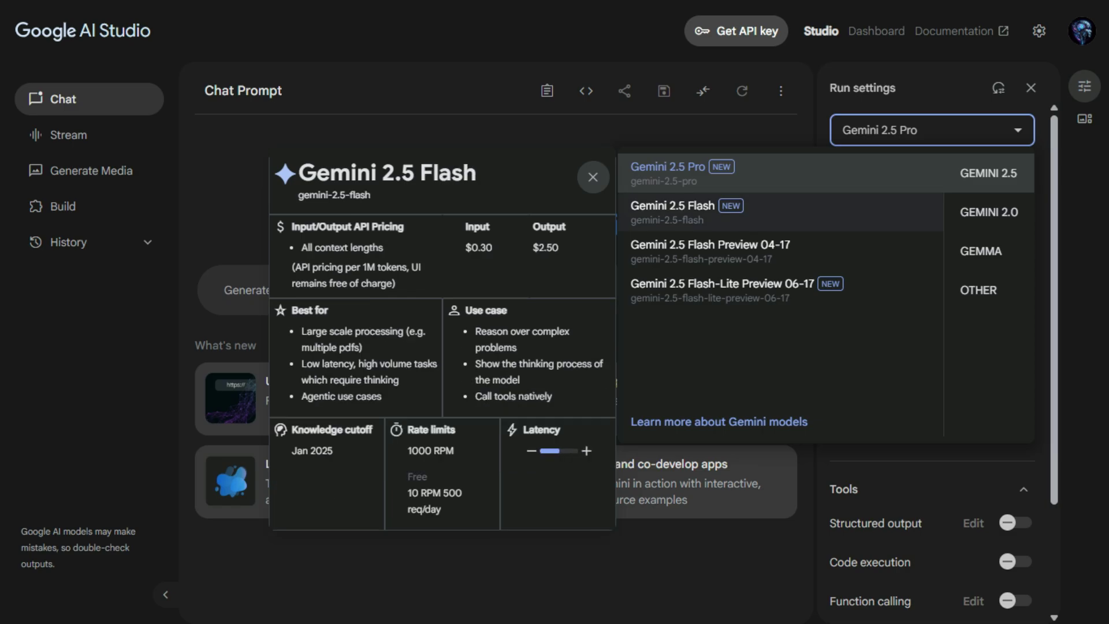
click(673, 211)
click(924, 130)
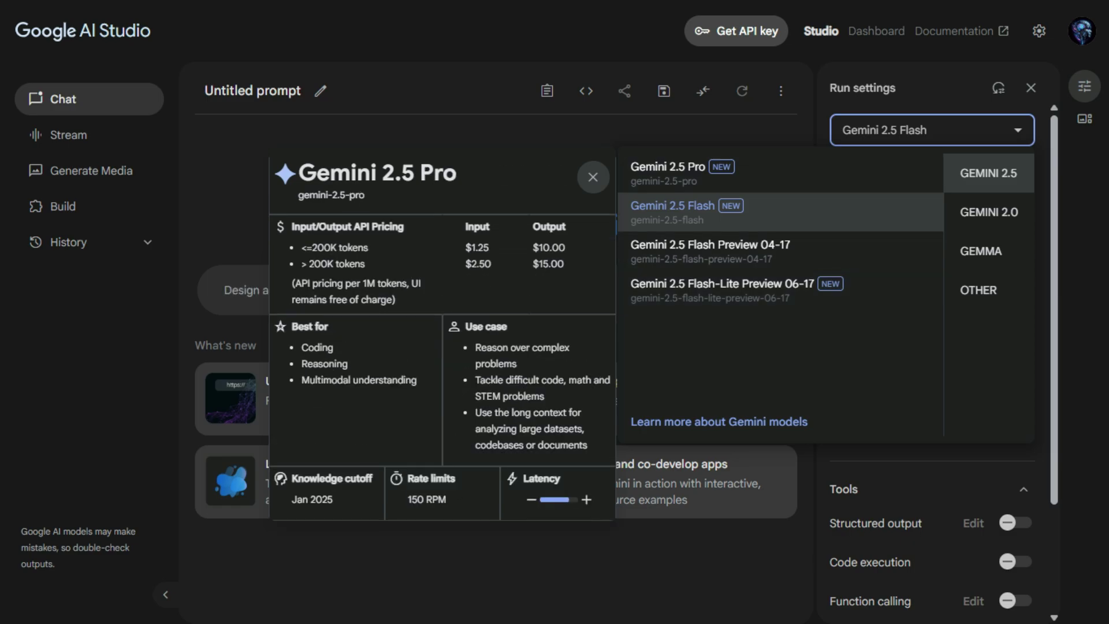
key(Escape)
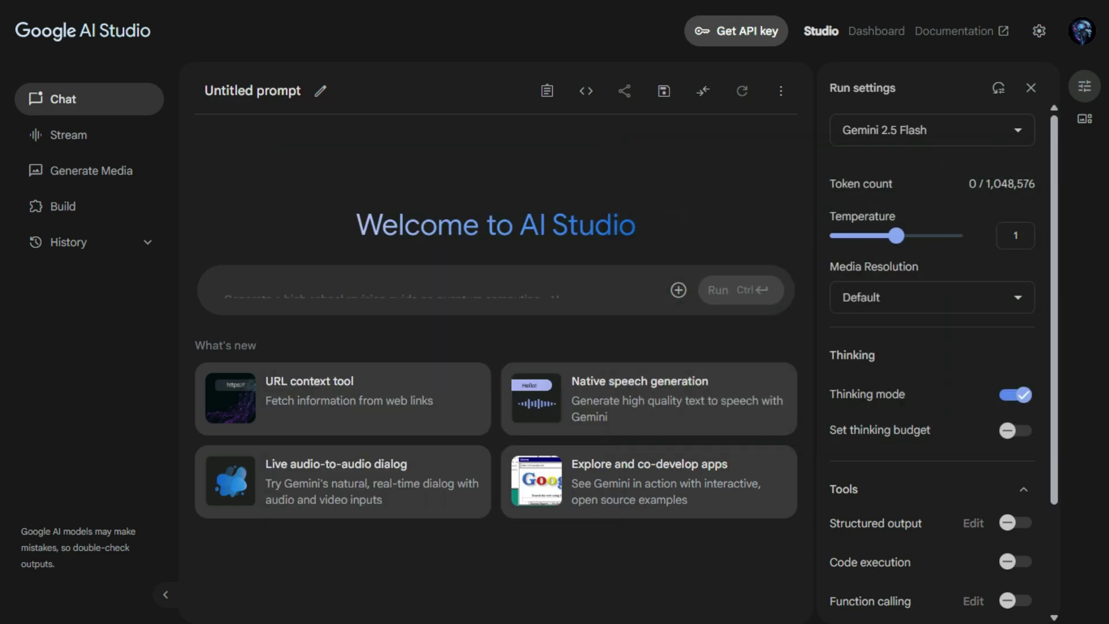
scroll(925, 431, down, 3)
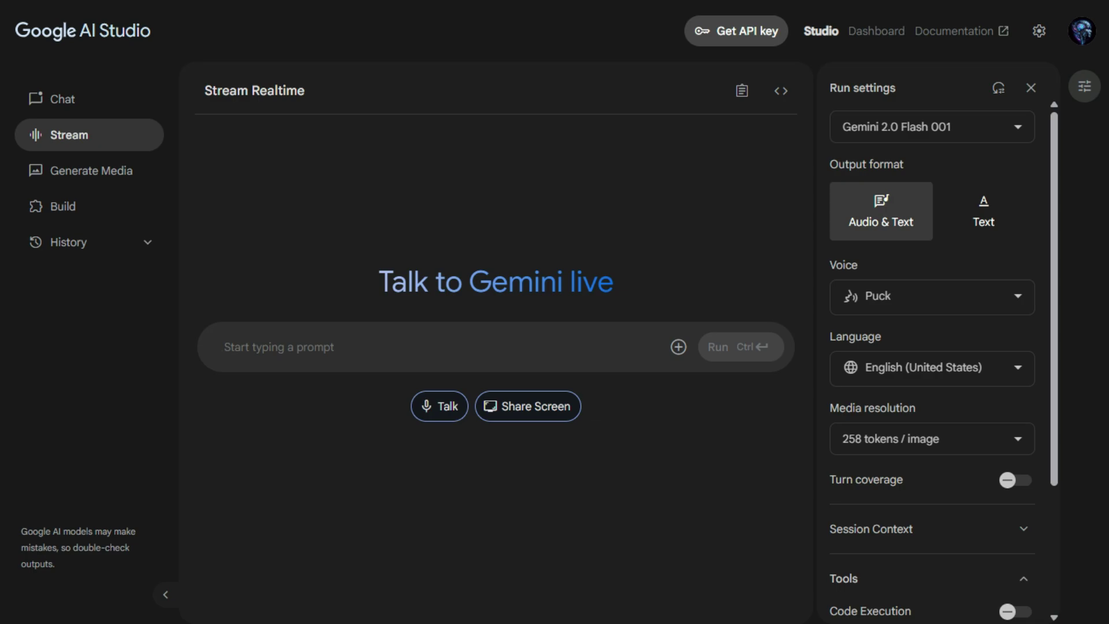
Step: Review the Stream model, voice and language lists, keeping Gemini 2.0 Flash 001, Puck and English (United States)
click(932, 127)
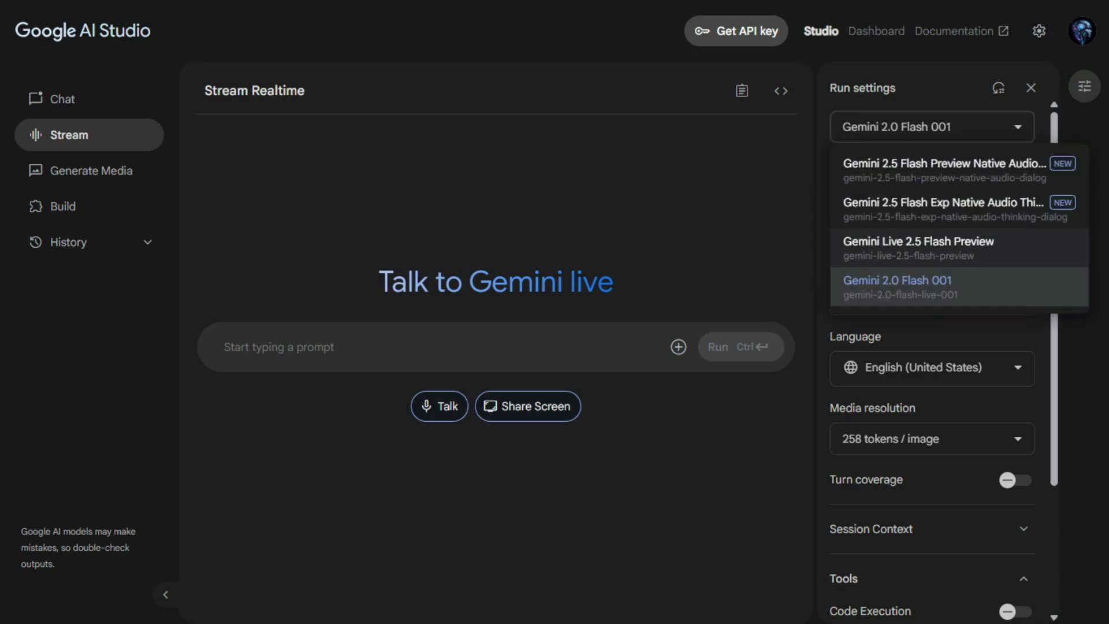
key(Down)
key(Return)
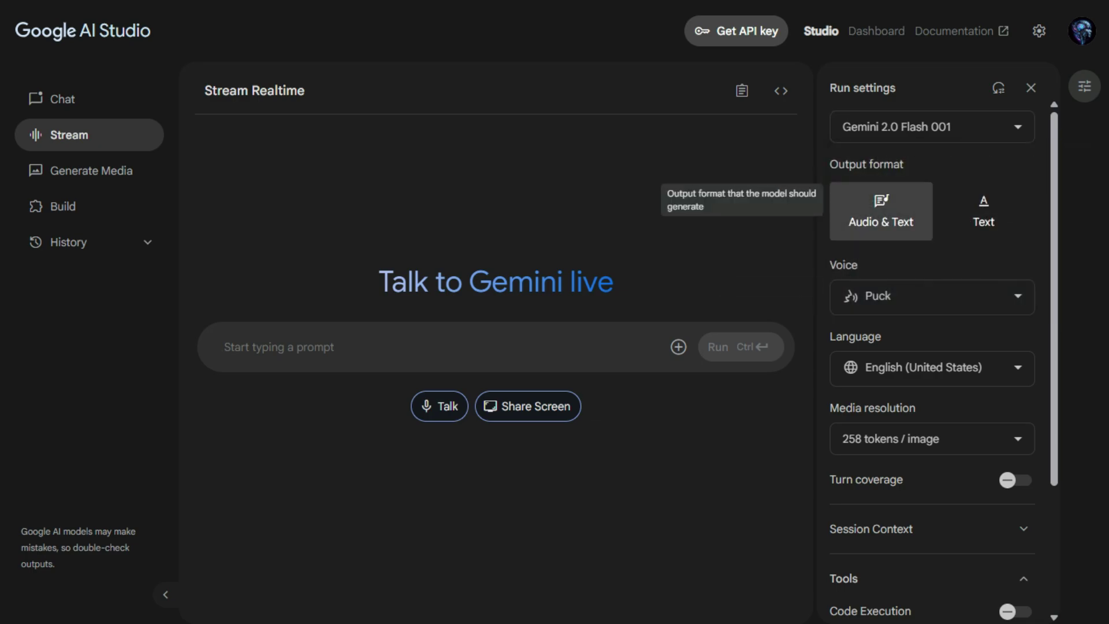
key(Tab)
key(Return)
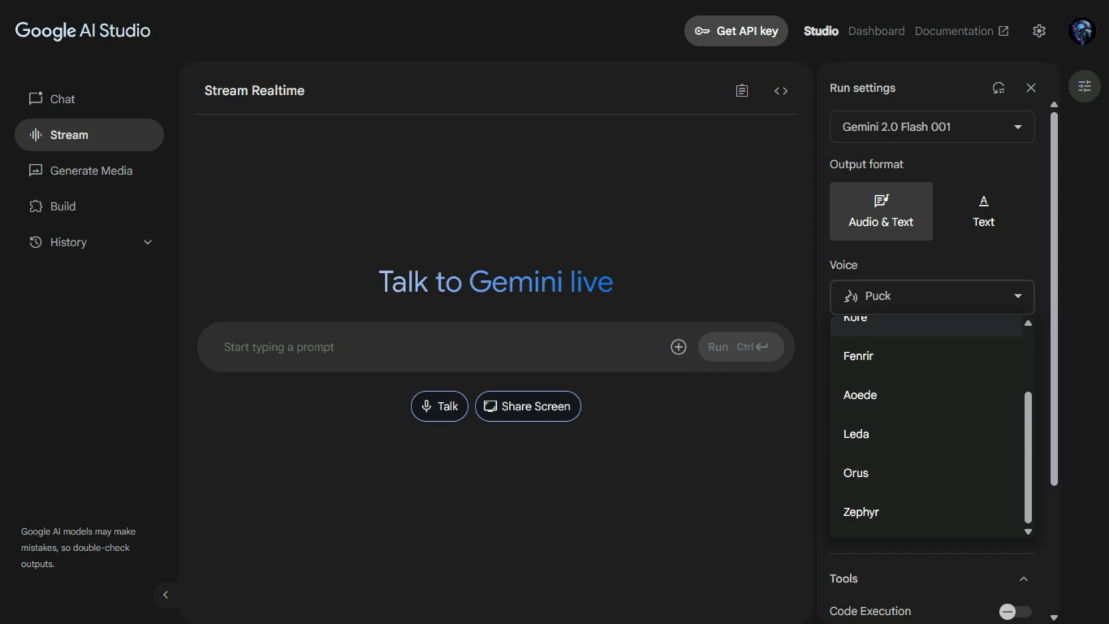
key(Tab)
key(Return)
key(Down)
key(Down)
key(Down)
key(Down)
key(Down)
key(Down)
key(Down)
key(Down)
key(Down)
key(Down)
key(Down)
key(Down)
key(Down)
key(Down)
key(Down)
key(Down)
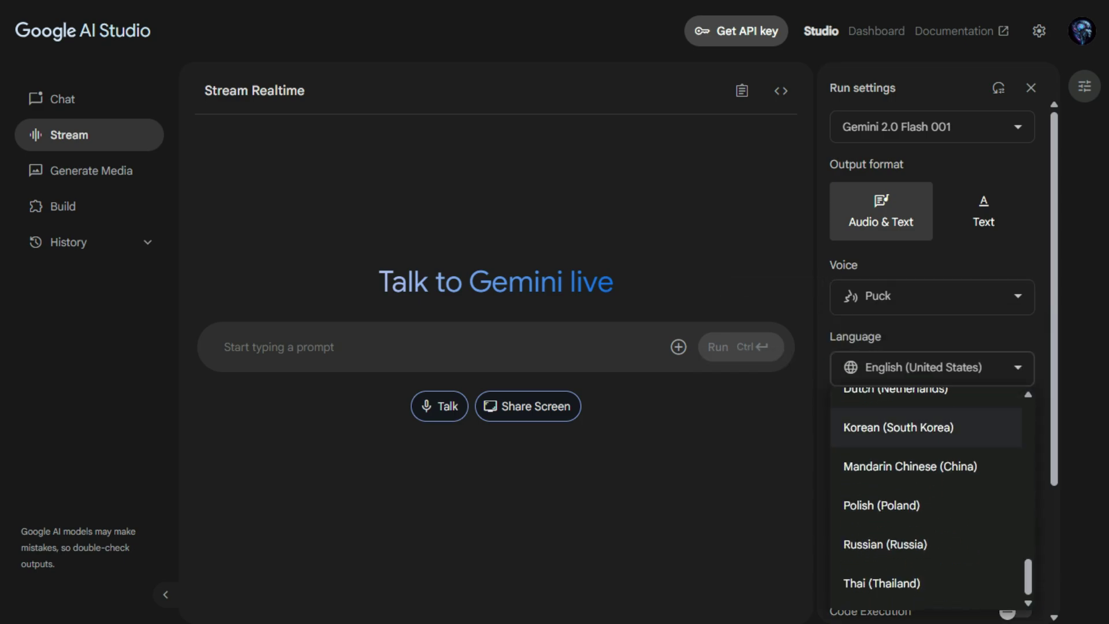
key(Escape)
key(Tab)
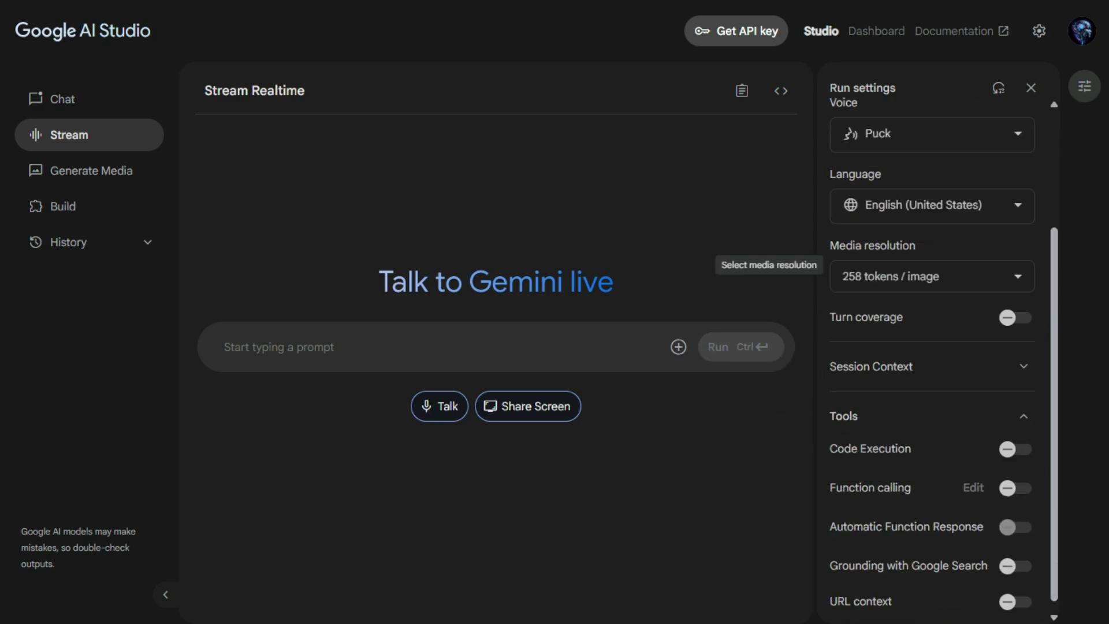